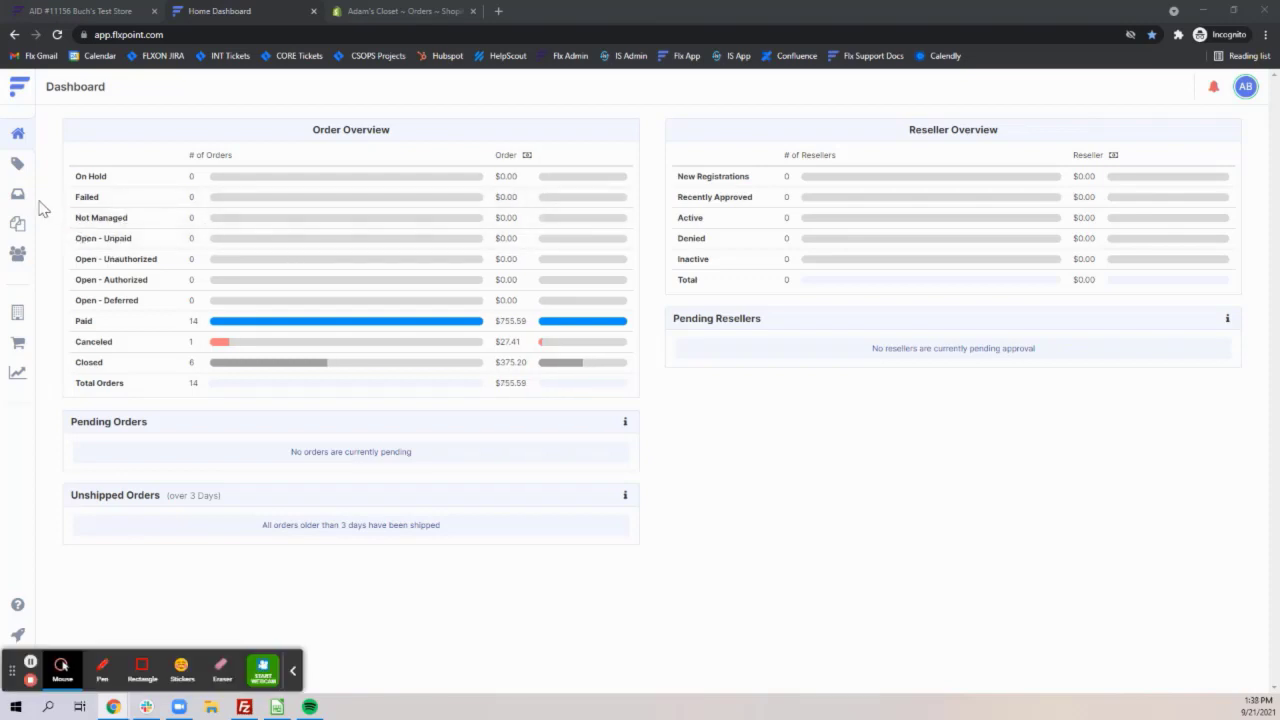
Look over the orders and cross dock PO lists, and inspect the third open order in the orders list.
{"action": "left_click", "coordinate": [20, 200]}
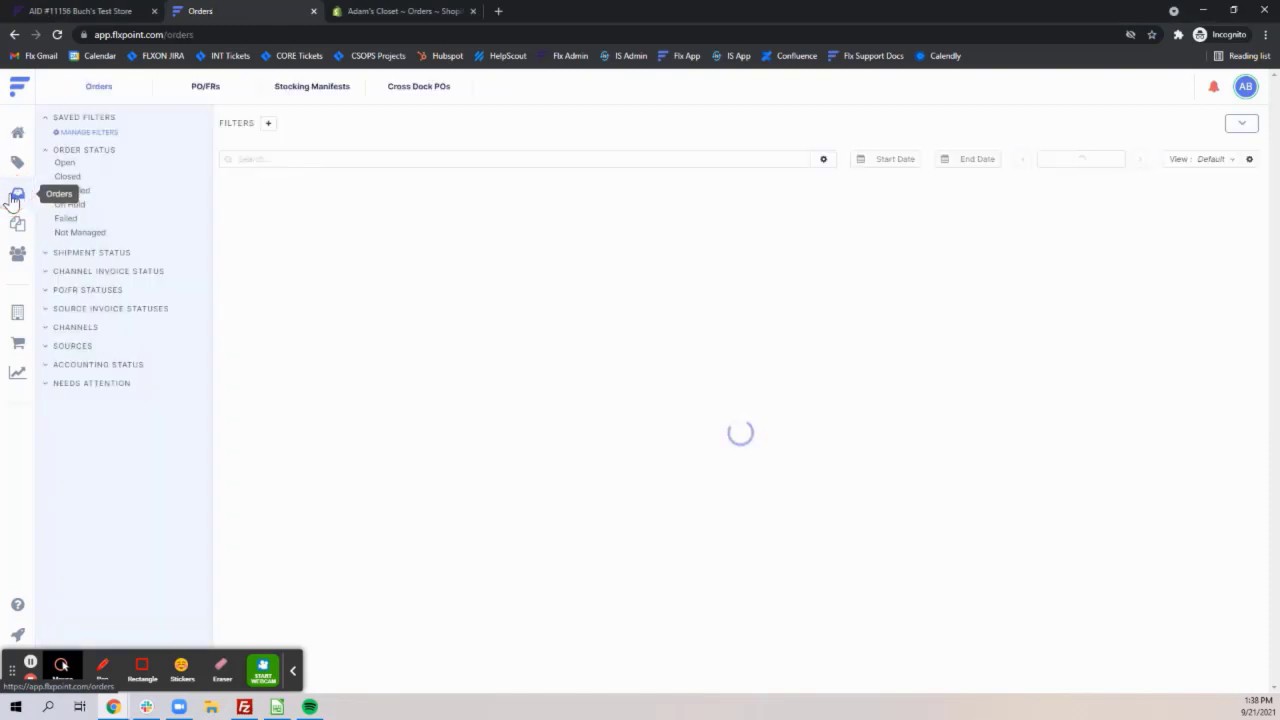
{"action": "left_click", "coordinate": [433, 97]}
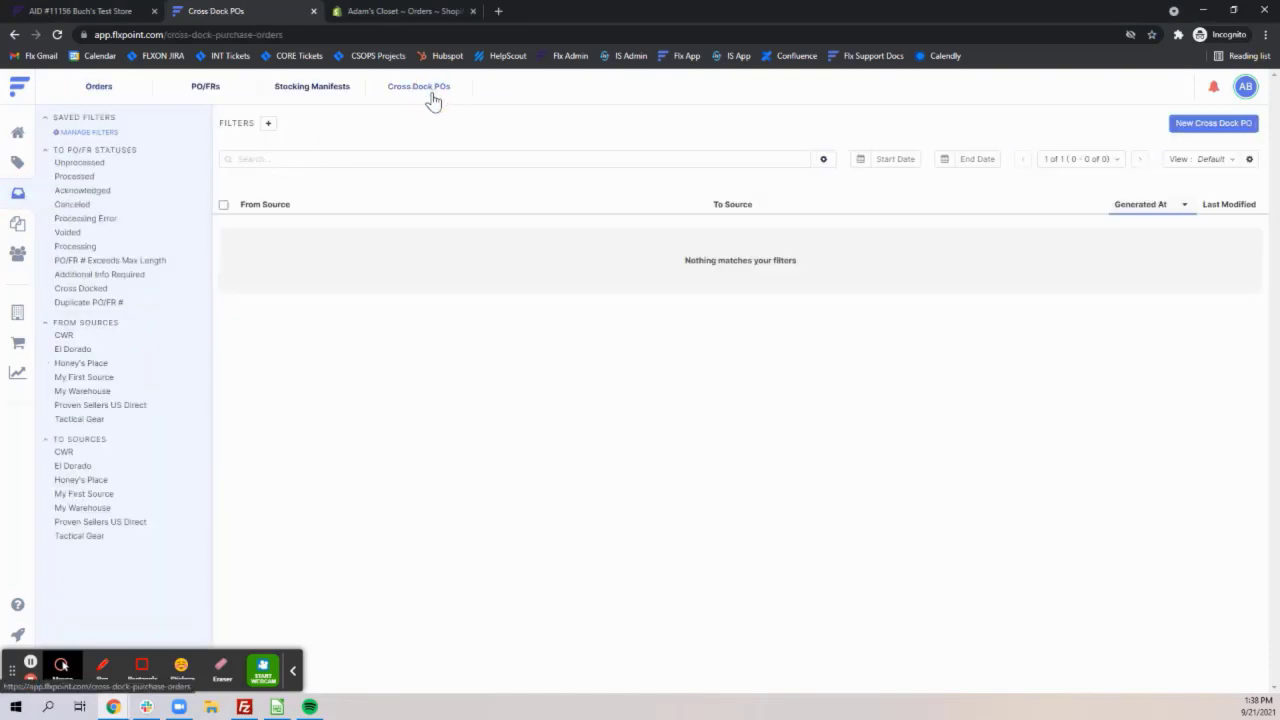
{"action": "left_click", "coordinate": [97, 88]}
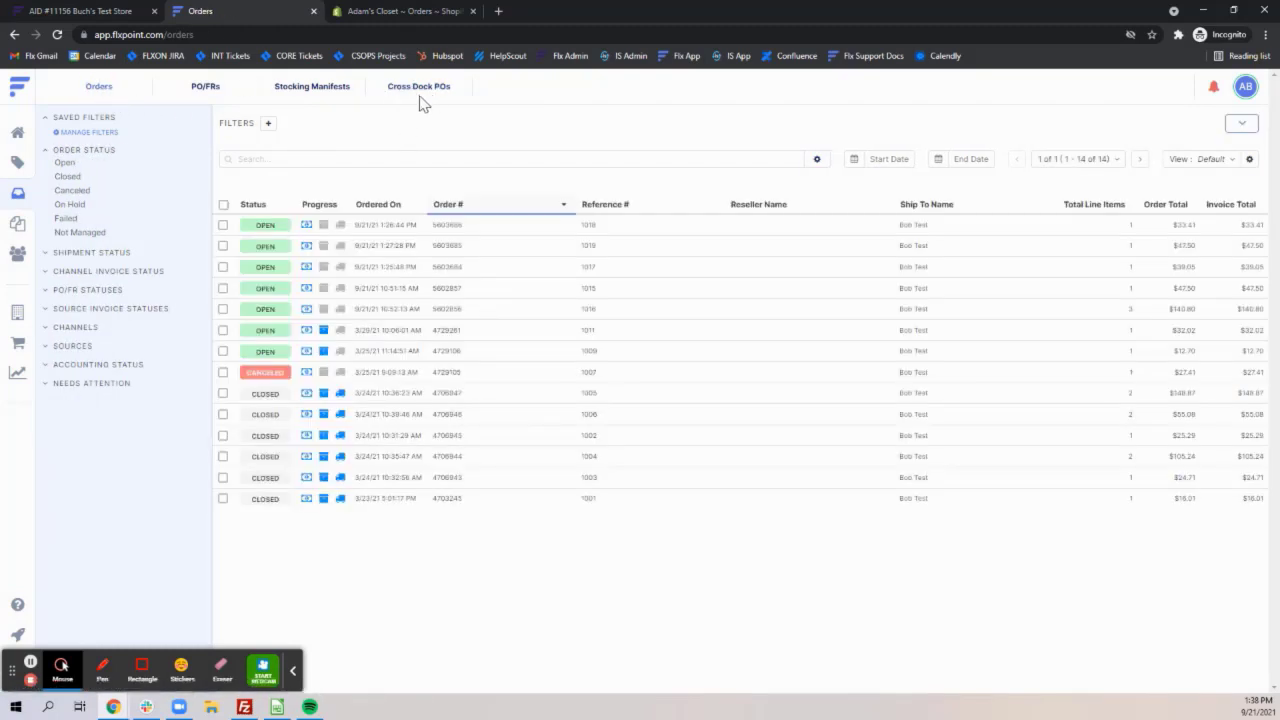
{"action": "left_click", "coordinate": [366, 267]}
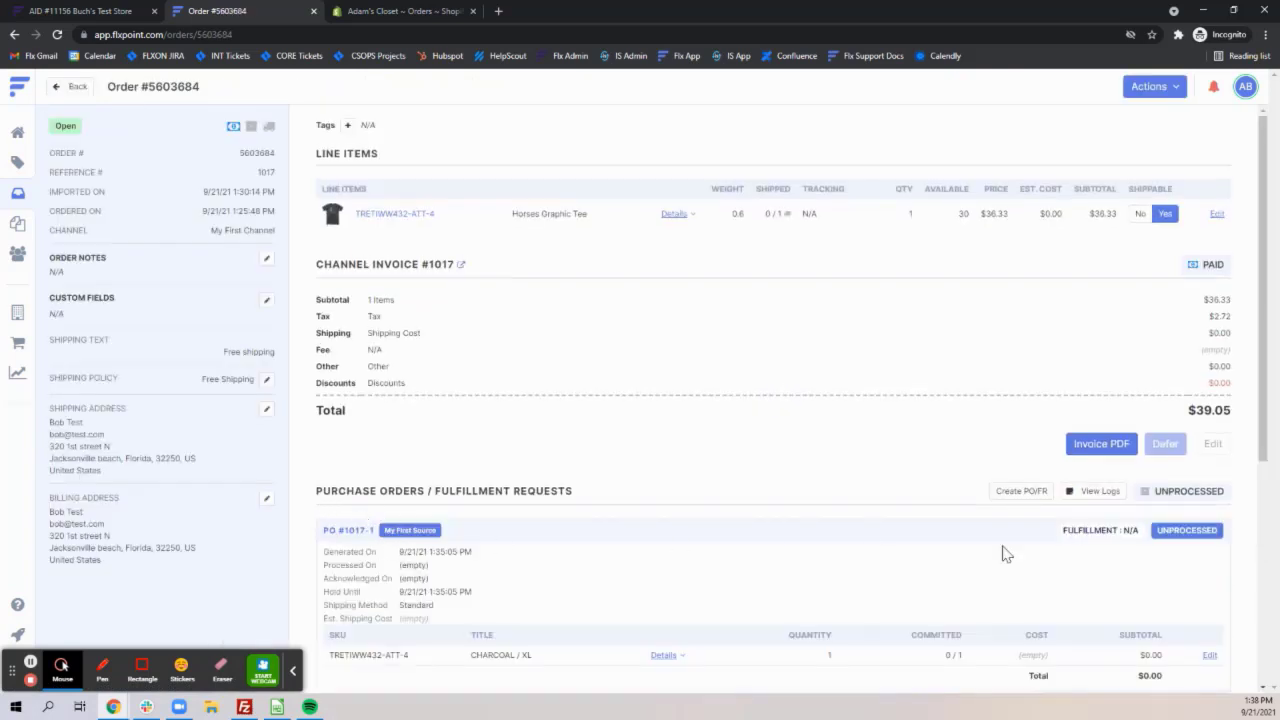
{"action": "left_click", "coordinate": [60, 86]}
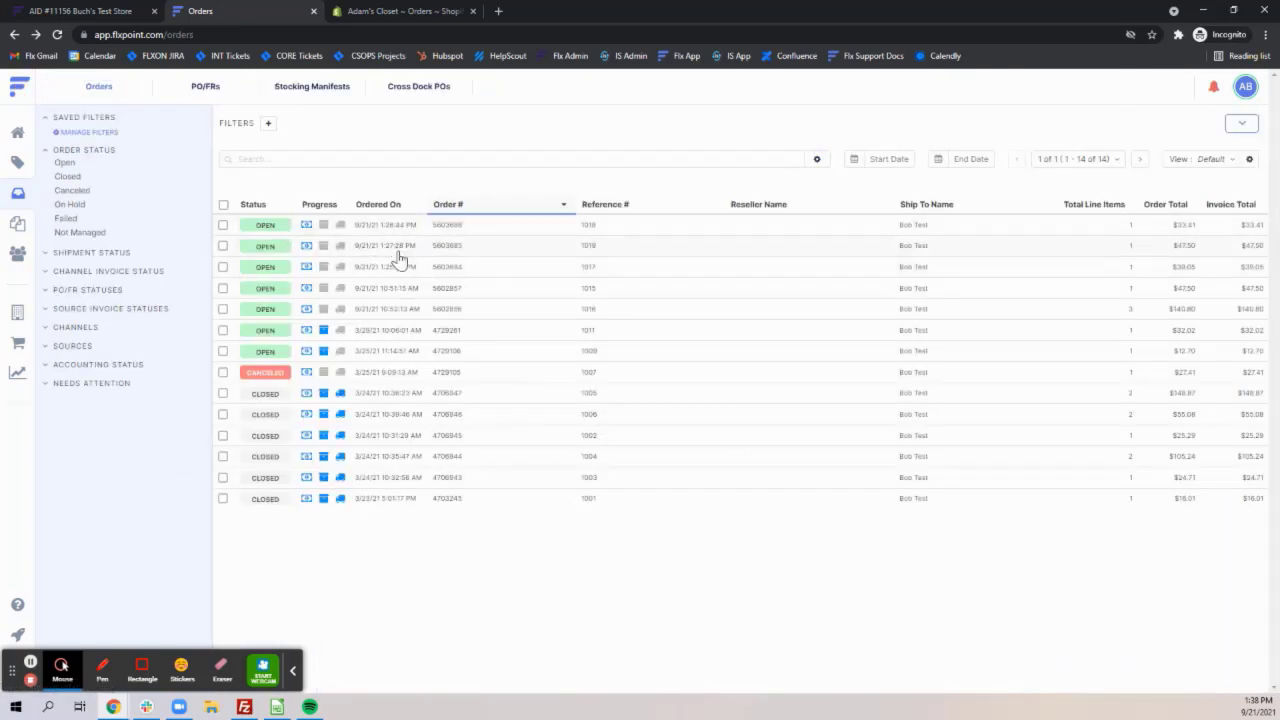
Start a new cross dock PO and fill in its cross dock PO number.
{"action": "left_click", "coordinate": [420, 87]}
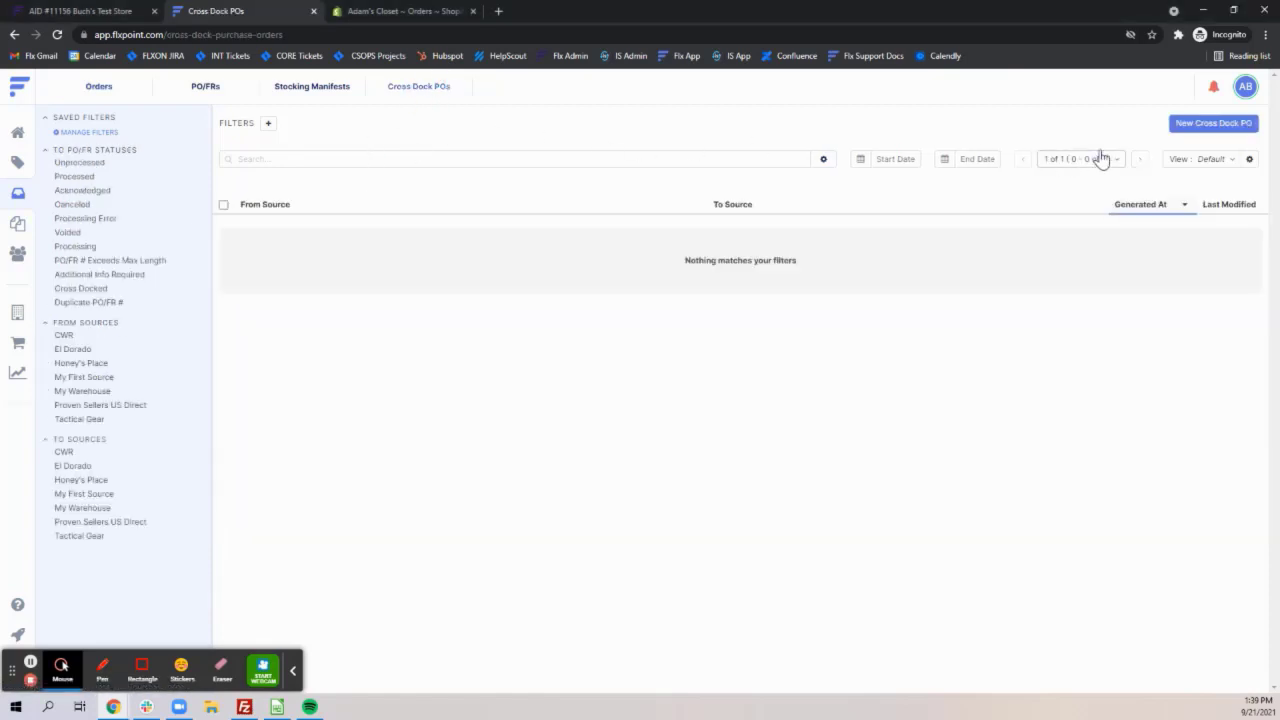
{"action": "left_click", "coordinate": [1206, 133]}
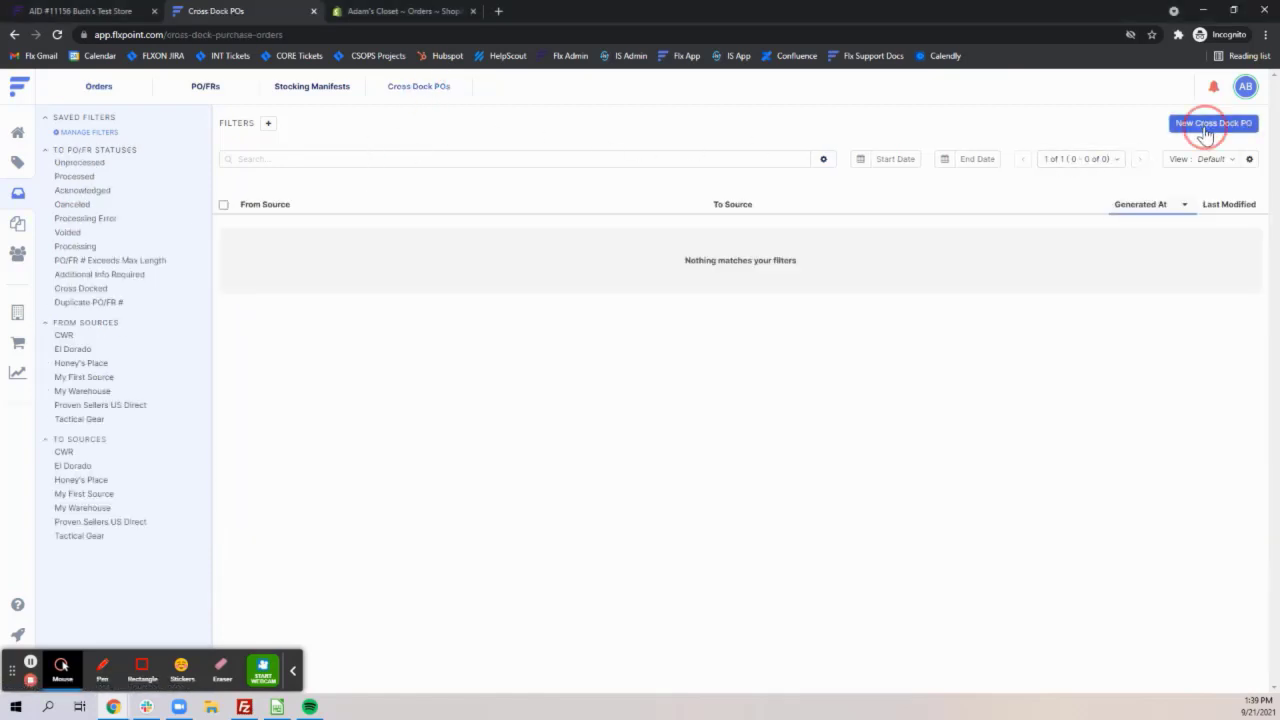
{"action": "left_click", "coordinate": [471, 167]}
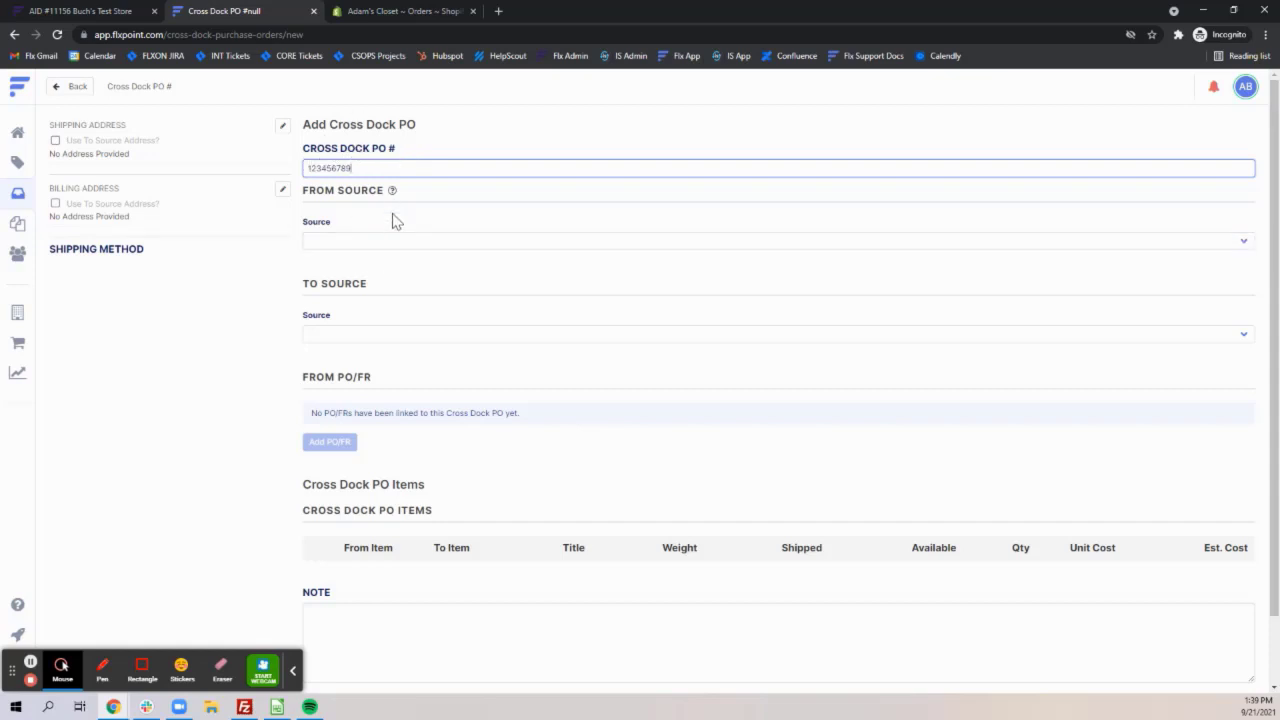
Set the From Source to My First Source and the shipping method to Standard.
{"action": "left_click", "coordinate": [360, 243]}
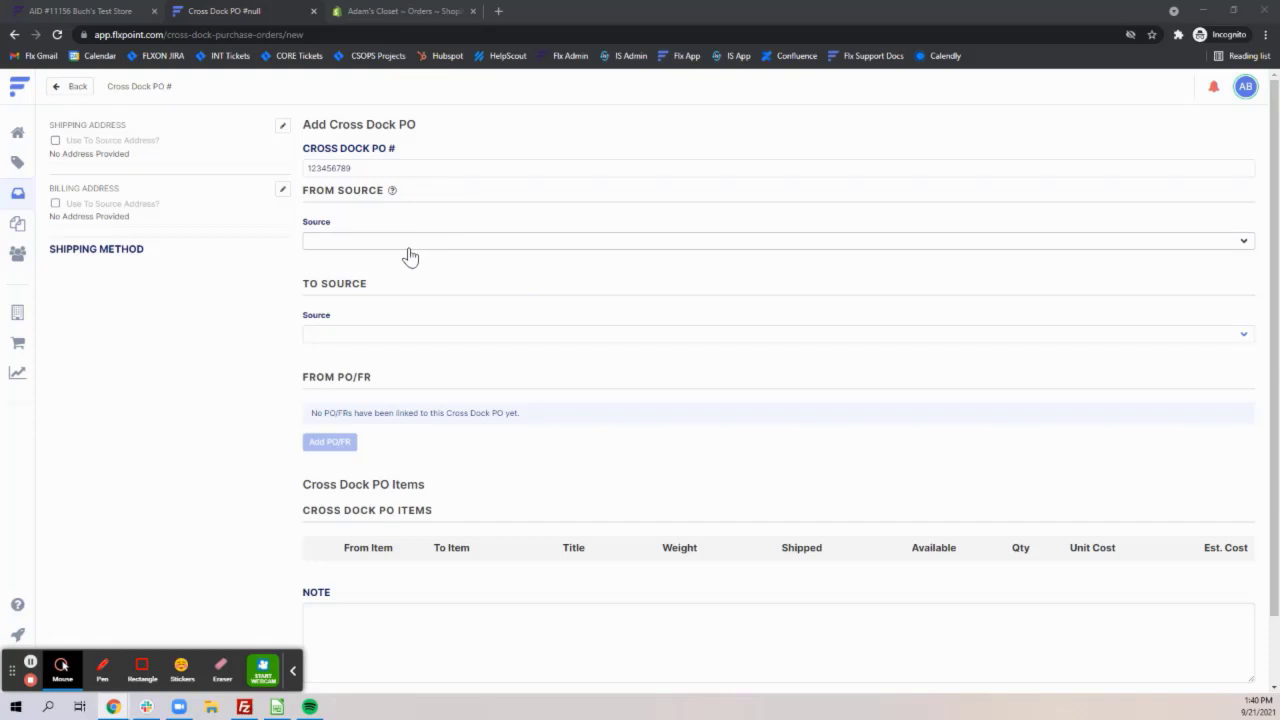
{"action": "left_click", "coordinate": [408, 248]}
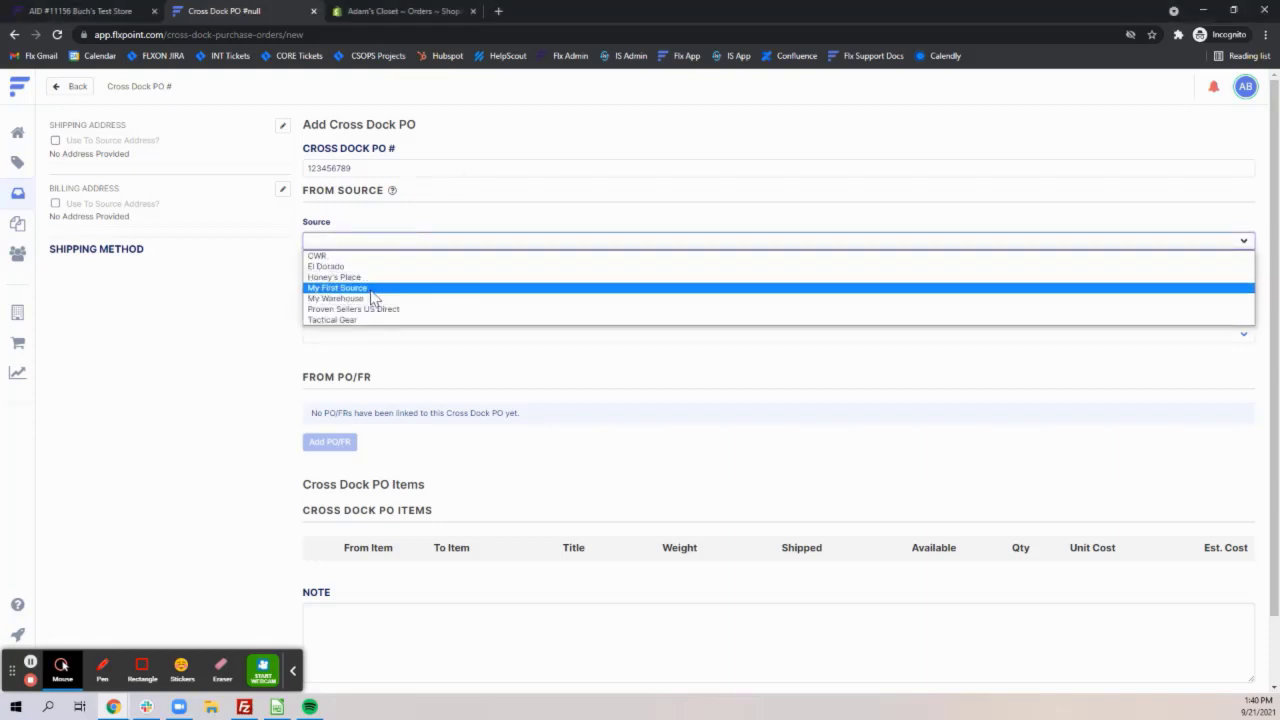
{"action": "left_click", "coordinate": [371, 289]}
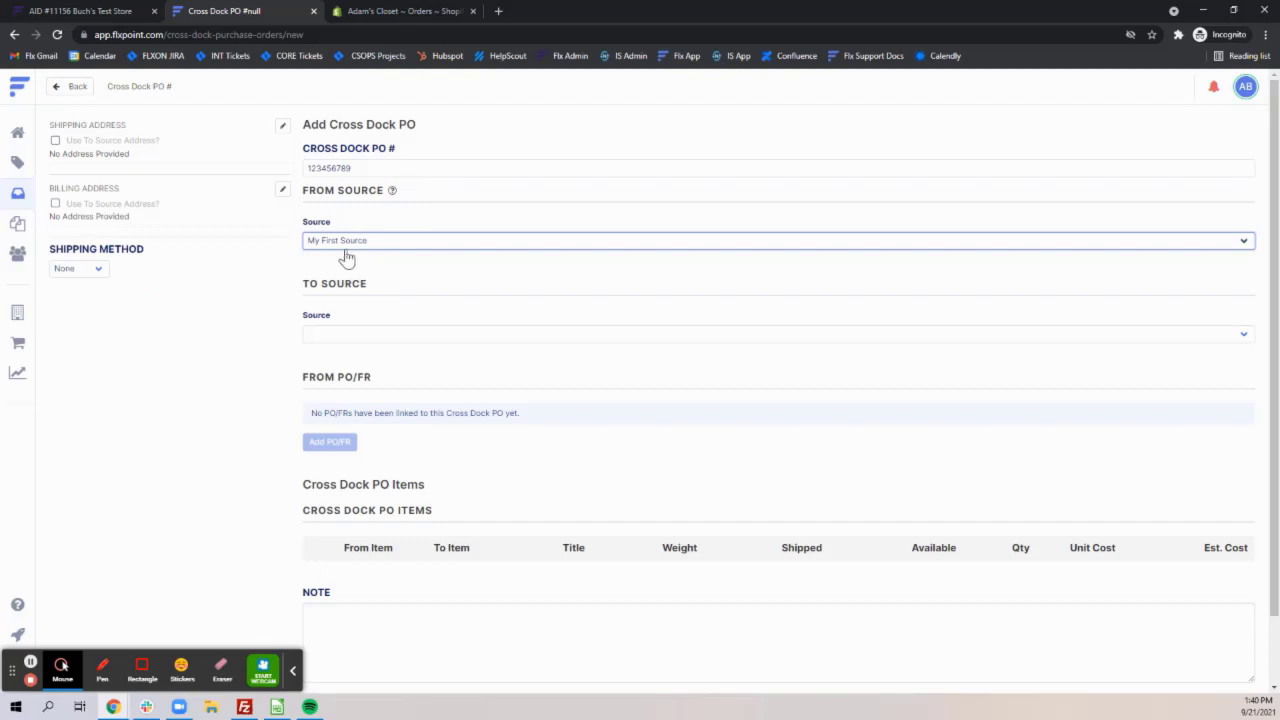
{"action": "left_click", "coordinate": [95, 270]}
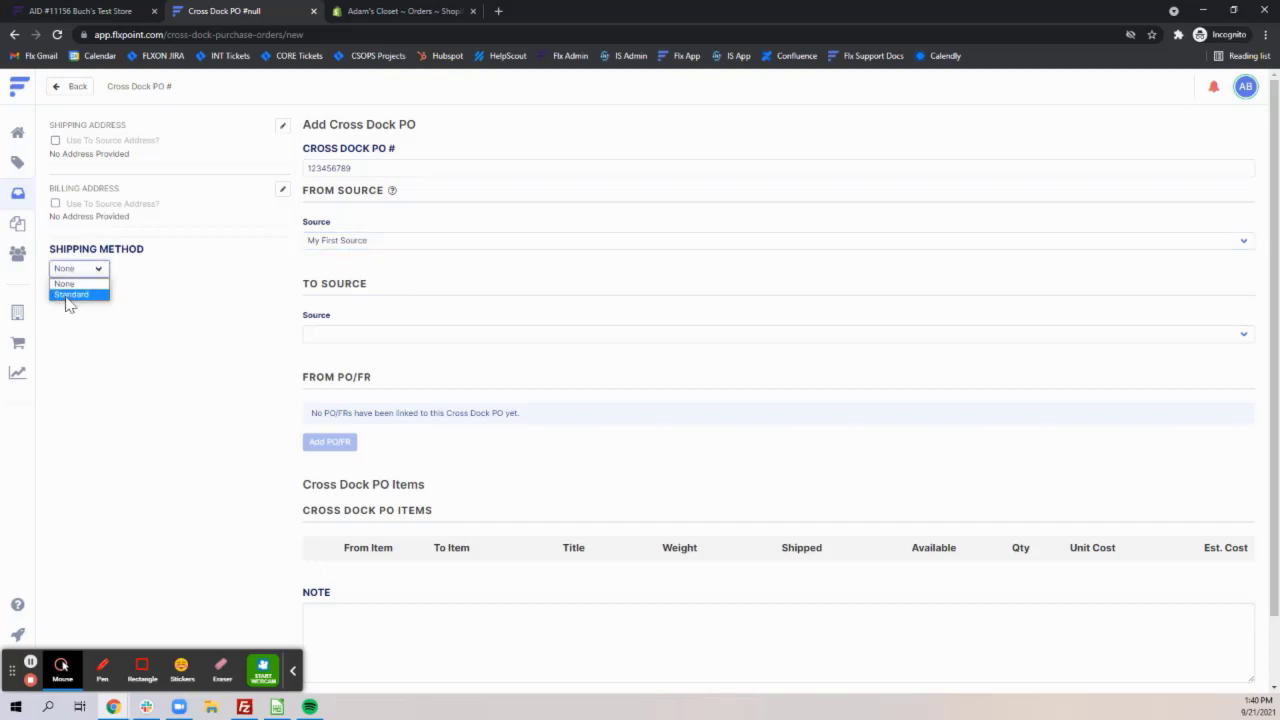
{"action": "left_click", "coordinate": [76, 297]}
Set the To Source to My Warehouse and use its address for both shipping and billing.
{"action": "left_click", "coordinate": [343, 345]}
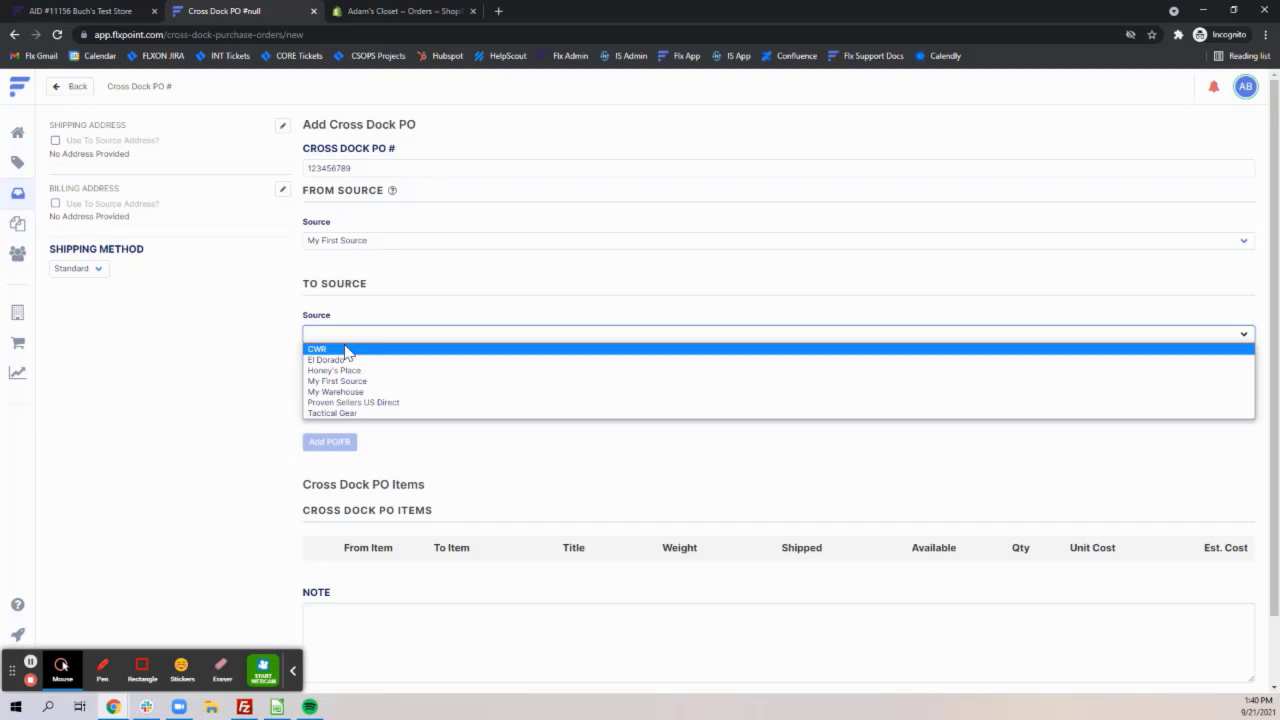
{"action": "left_click", "coordinate": [352, 395]}
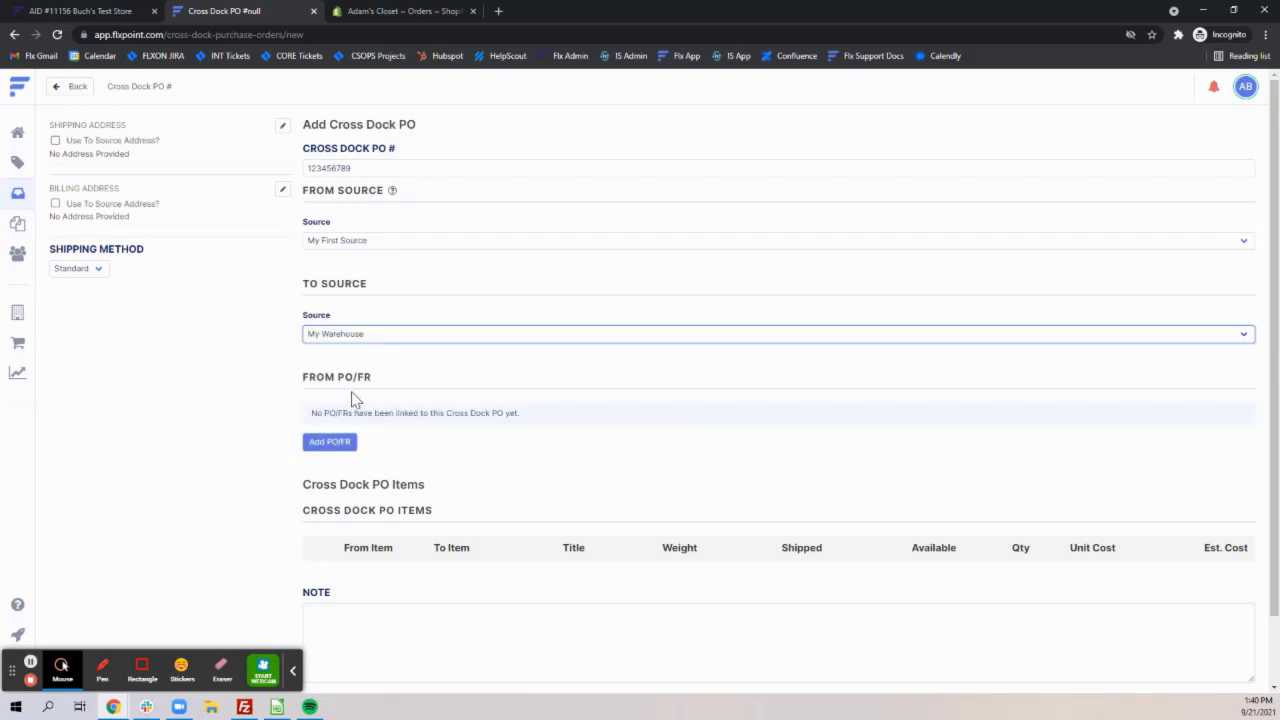
{"action": "left_click", "coordinate": [55, 142]}
{"action": "left_click", "coordinate": [55, 241]}
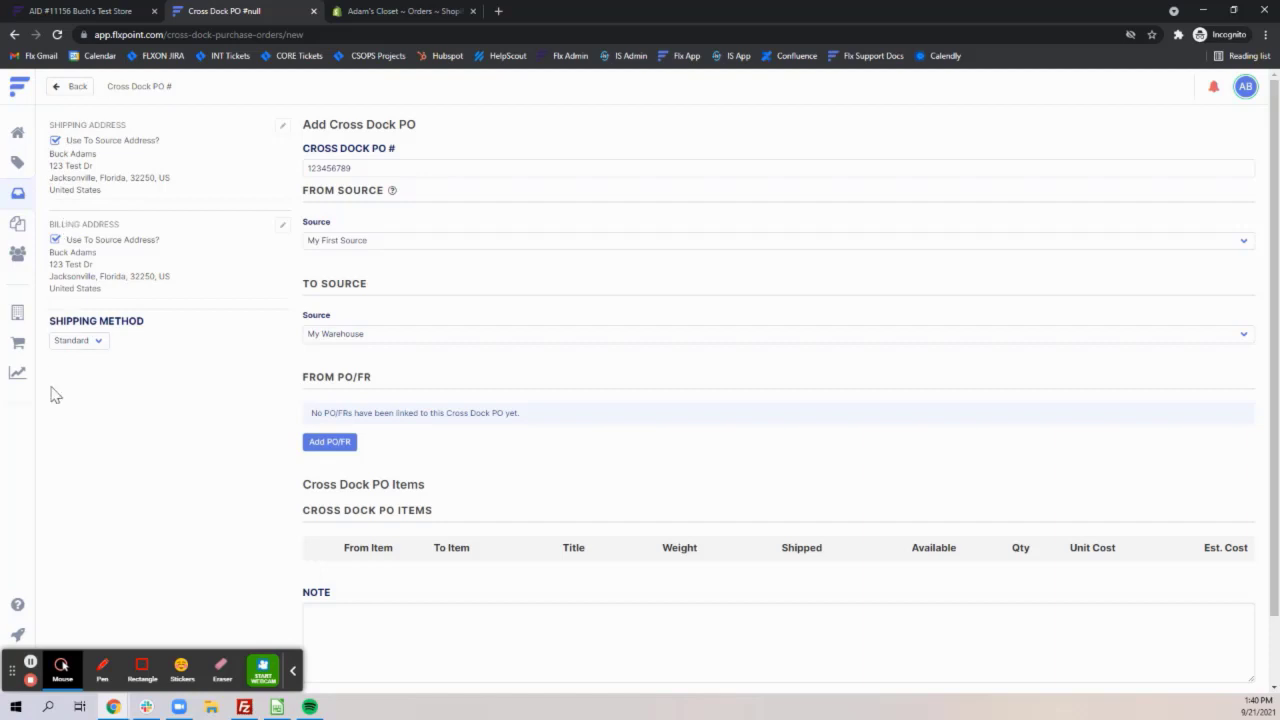
View the address settings of the My Warehouse source.
{"action": "left_click", "coordinate": [18, 316]}
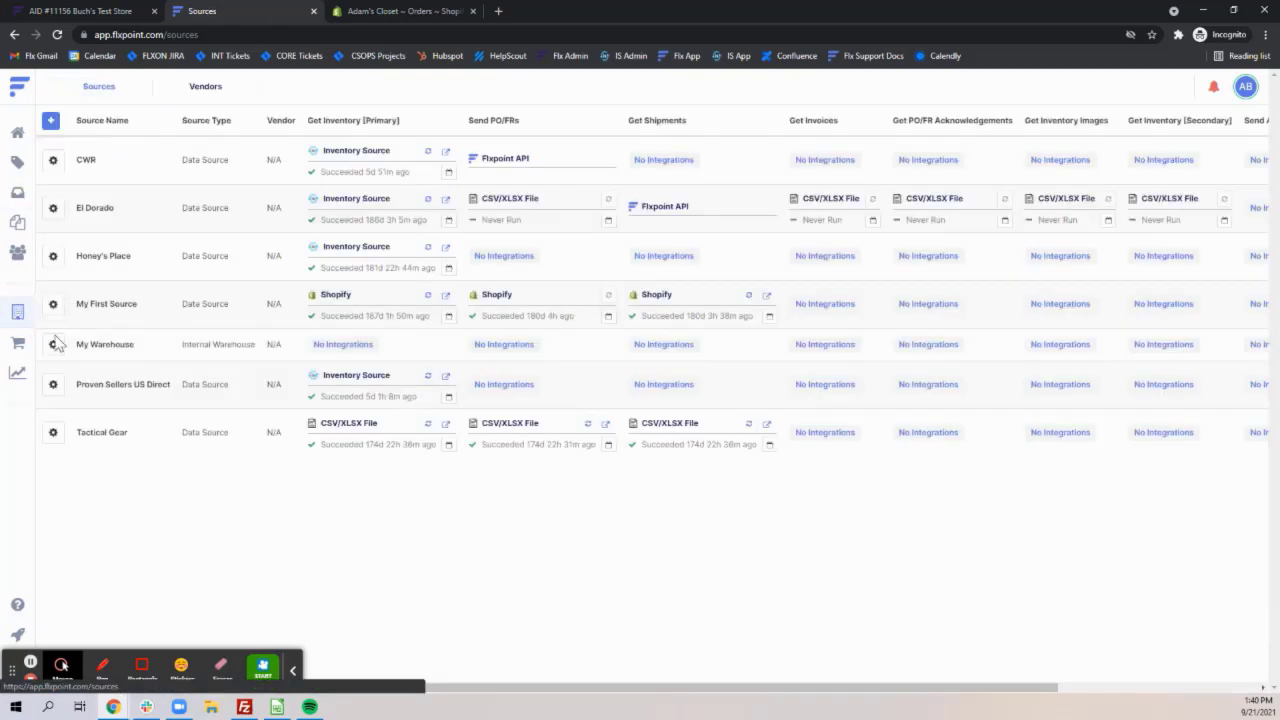
{"action": "left_click", "coordinate": [54, 346]}
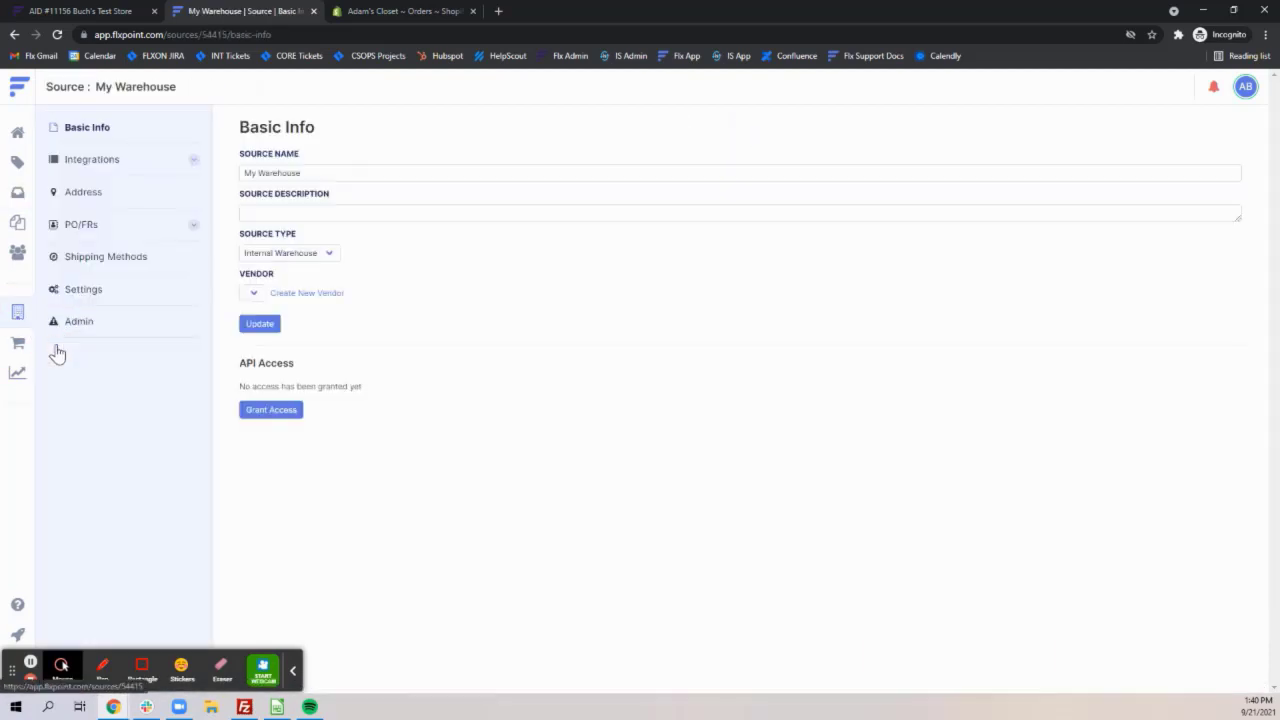
{"action": "left_click", "coordinate": [100, 200]}
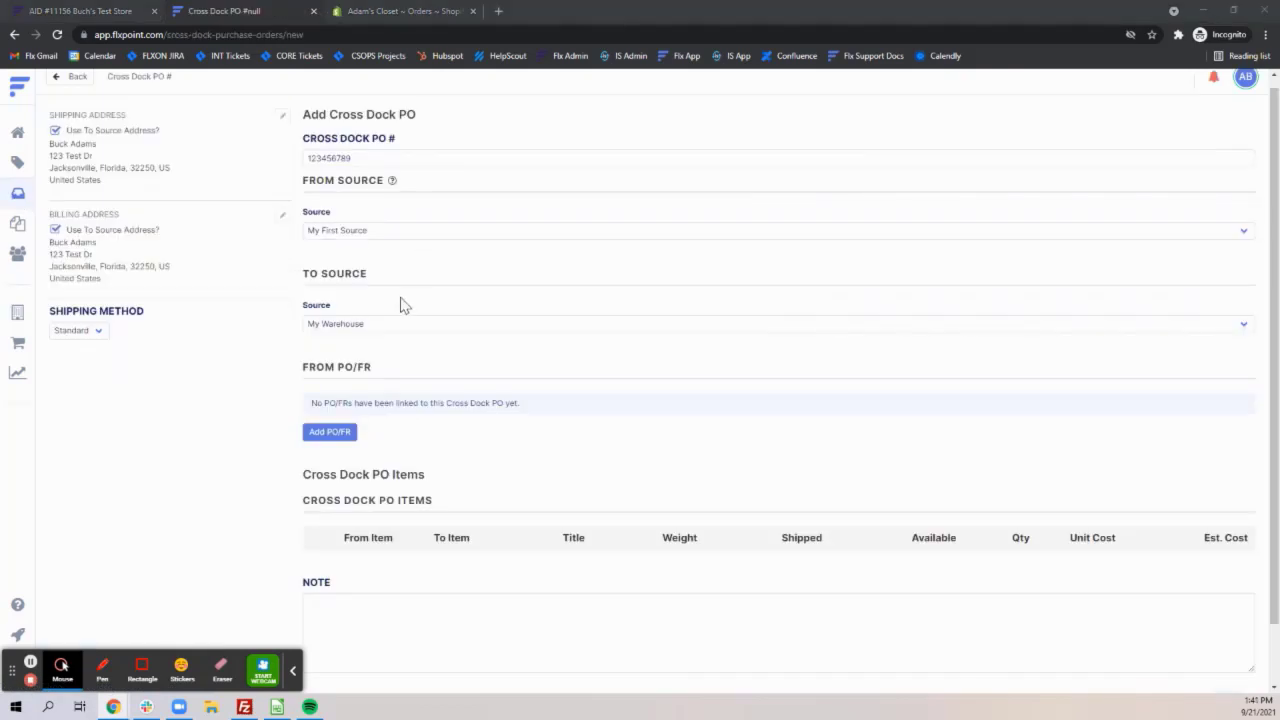
Read the From Source help note and check the available sources, keeping My First Source selected.
{"action": "mouse_move", "coordinate": [397, 183]}
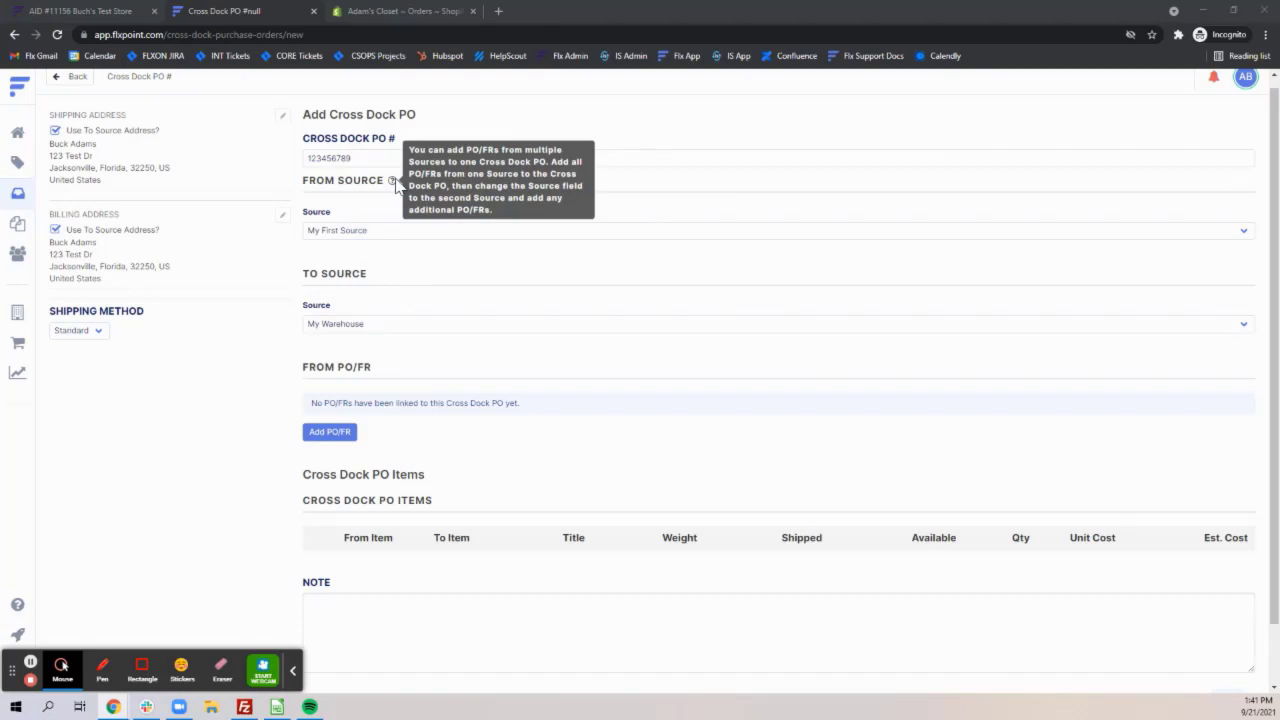
{"action": "left_click", "coordinate": [379, 236]}
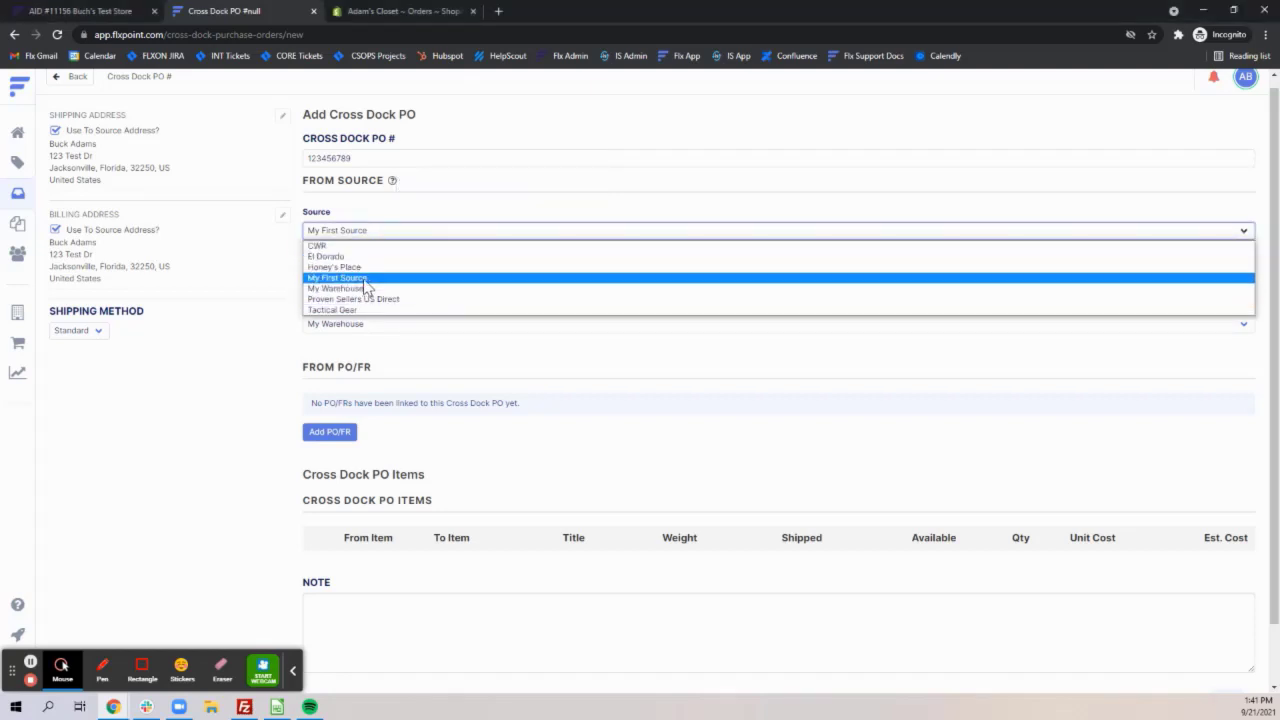
{"action": "left_click", "coordinate": [364, 279]}
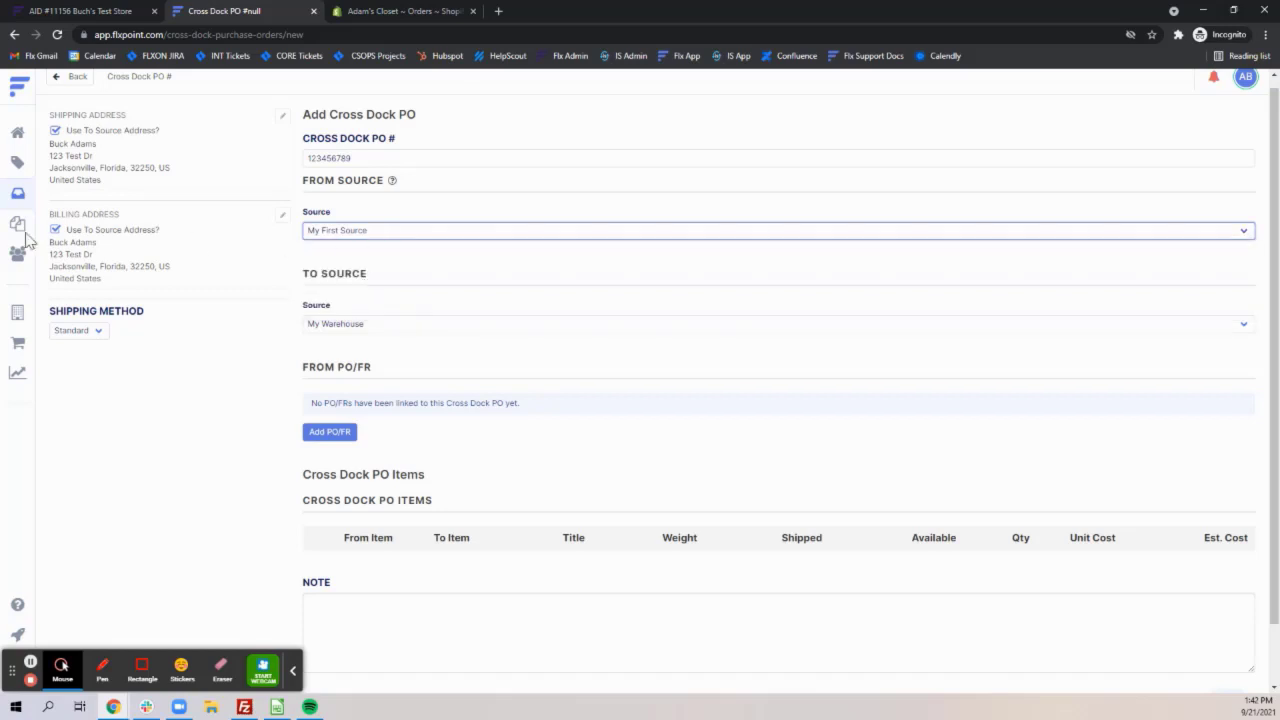
{"action": "left_click", "coordinate": [30, 662]}
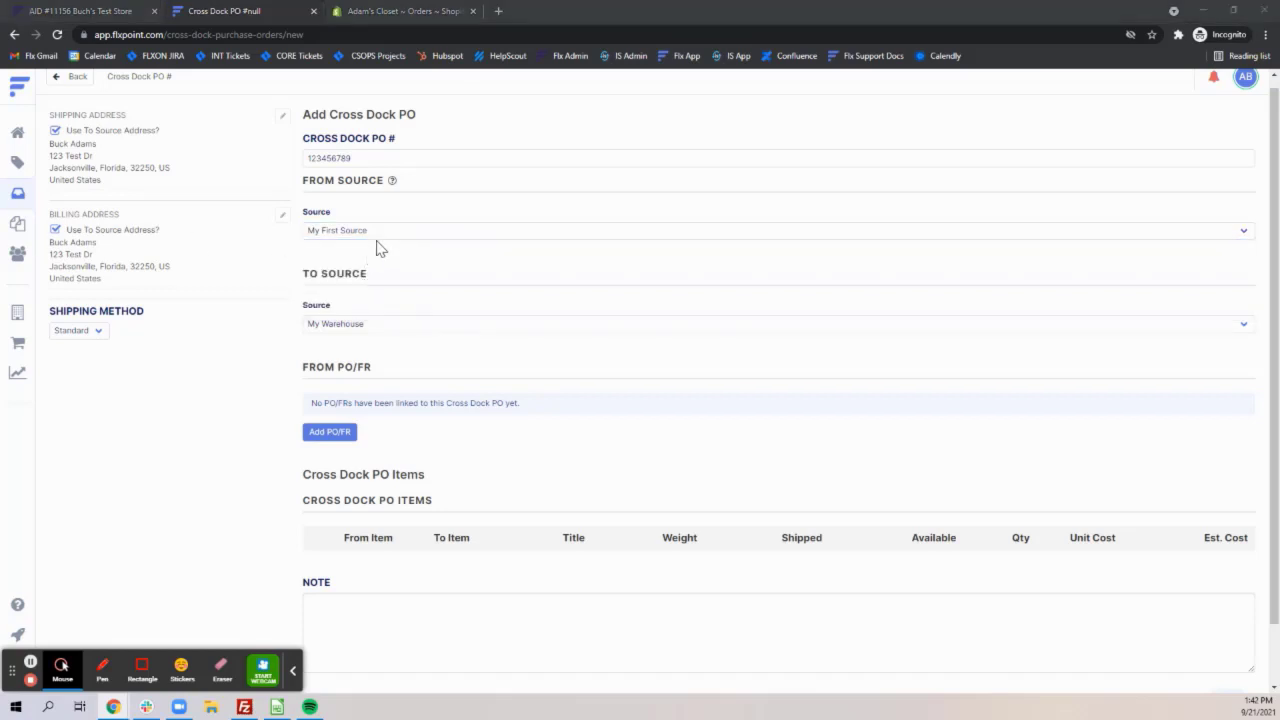
Link both unprocessed PO/FRs from My First Source to the cross dock PO.
{"action": "left_click", "coordinate": [331, 433]}
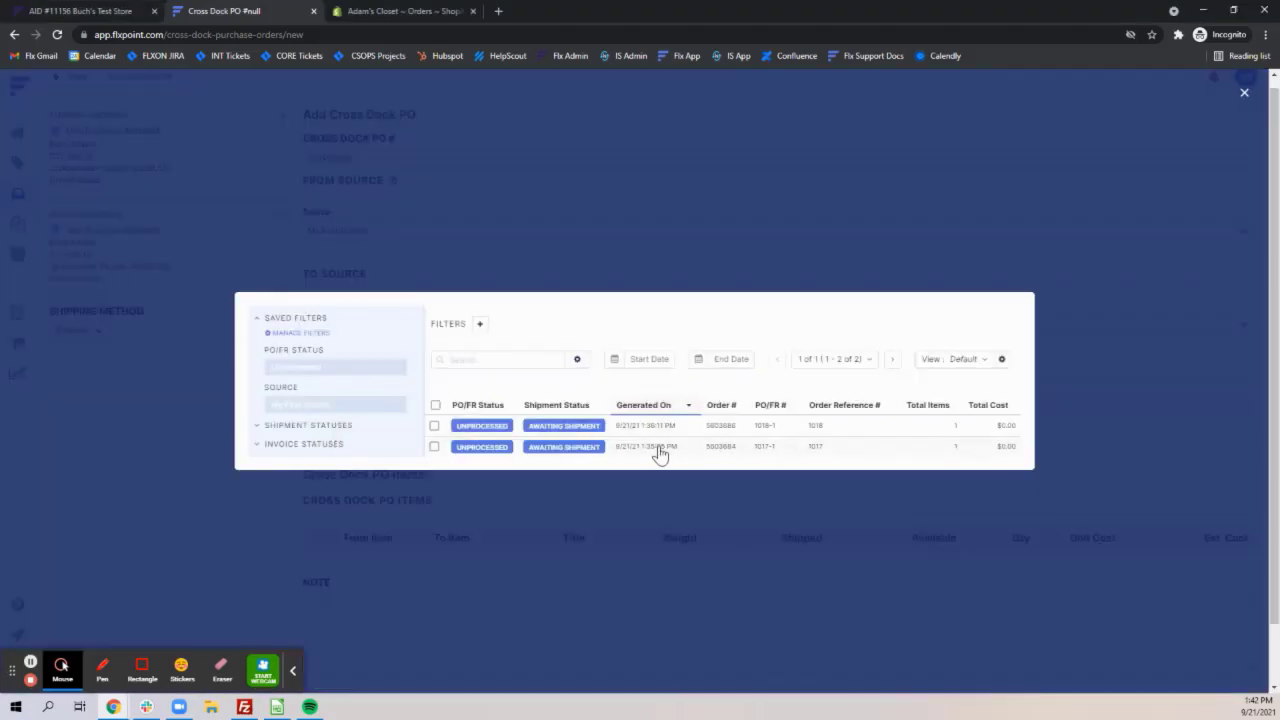
{"action": "left_click", "coordinate": [434, 447]}
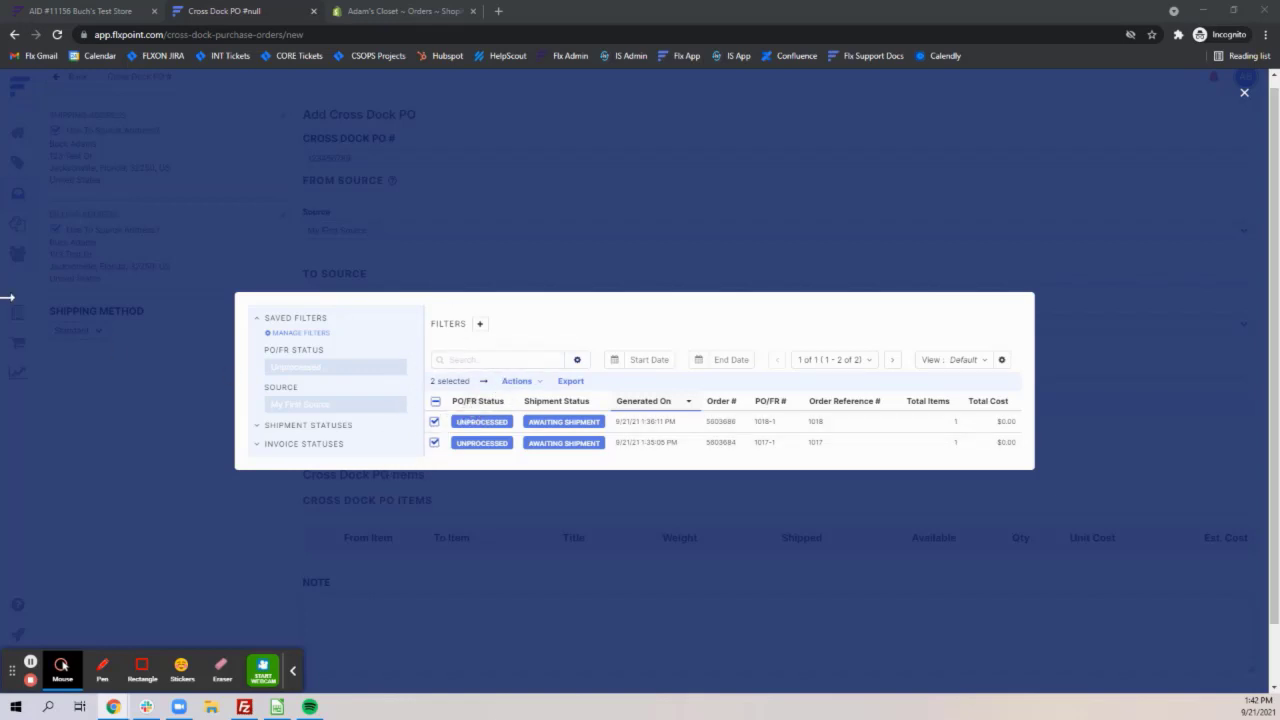
{"action": "left_click", "coordinate": [517, 381]}
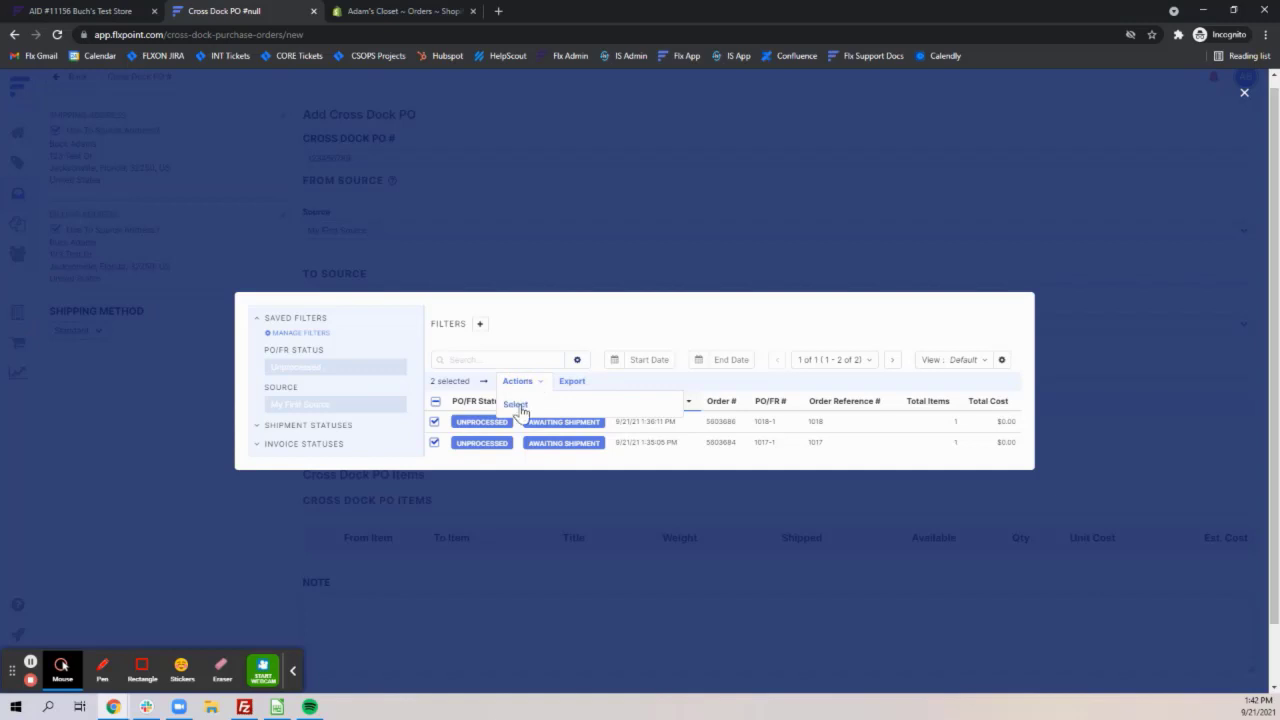
{"action": "left_click", "coordinate": [518, 406]}
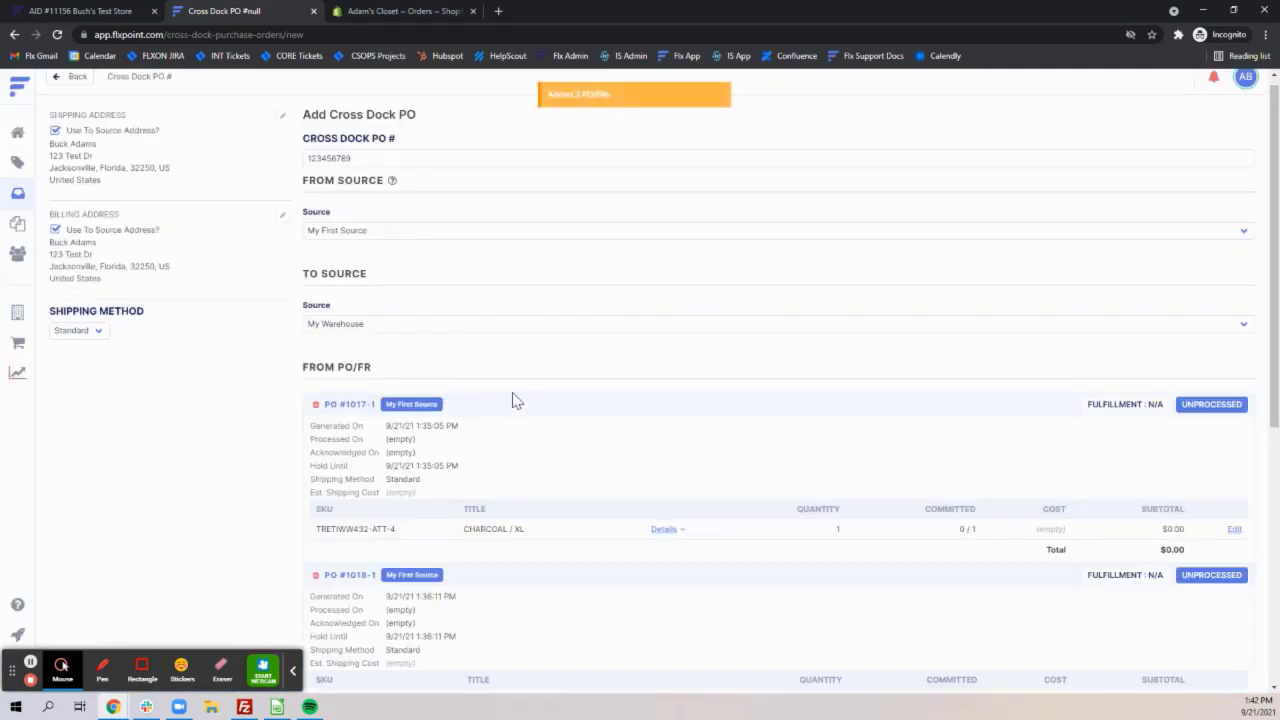
Review the linked PO/FRs and the item mappings, and save the cross dock PO while generating its PO/FR.
{"action": "scroll", "coordinate": [490, 350], "scroll_direction": "down", "scroll_amount": 2}
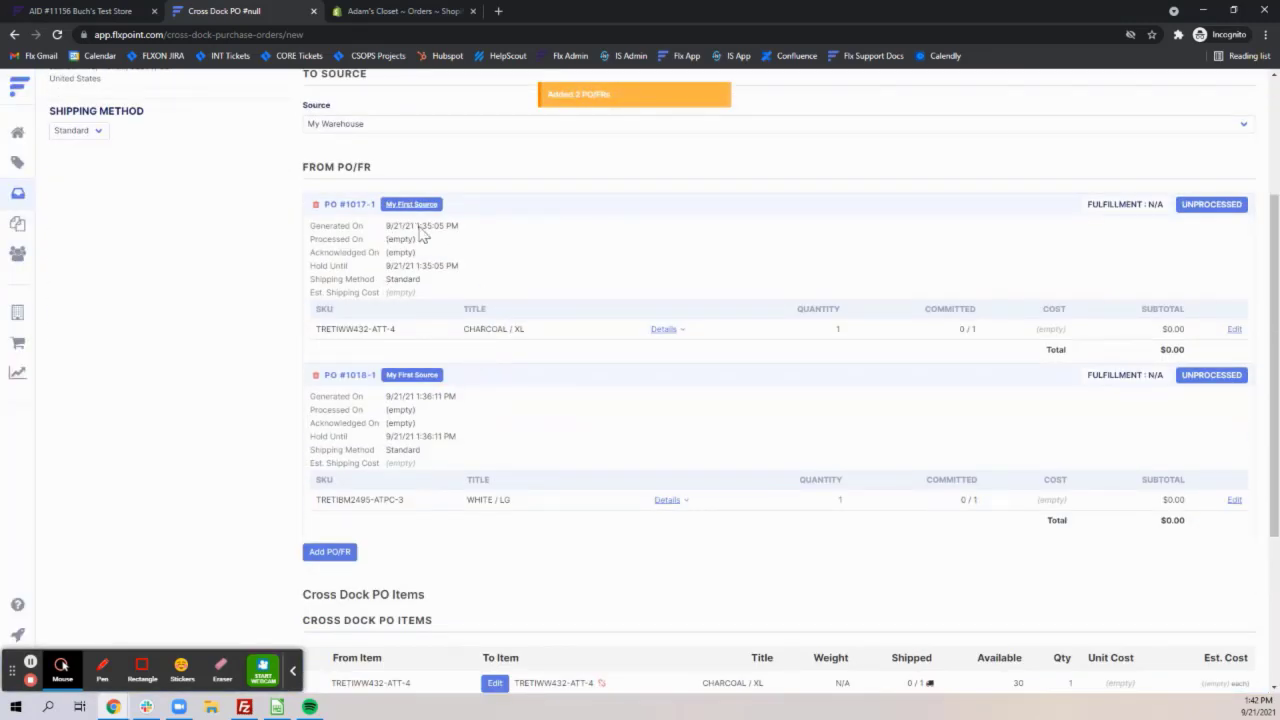
{"action": "scroll", "coordinate": [393, 222], "scroll_direction": "down", "scroll_amount": 1}
{"action": "scroll", "coordinate": [393, 222], "scroll_direction": "up", "scroll_amount": 1}
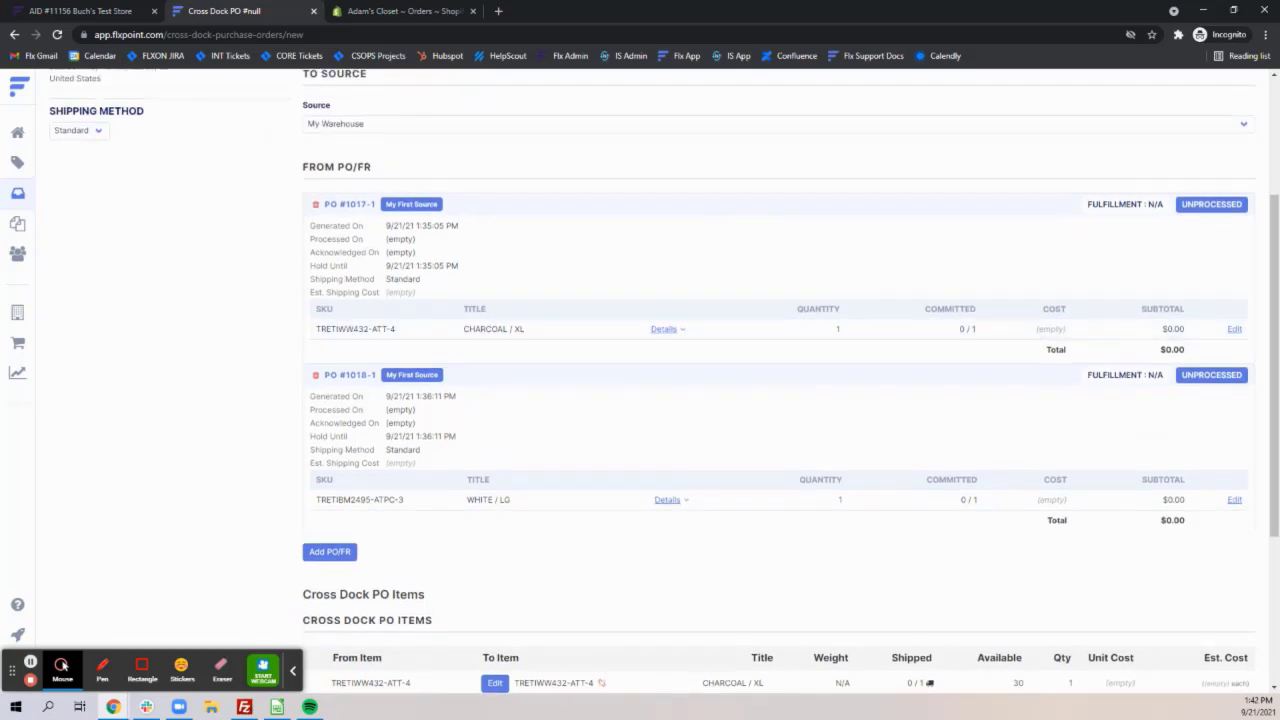
{"action": "scroll", "coordinate": [630, 328], "scroll_direction": "down", "scroll_amount": 4}
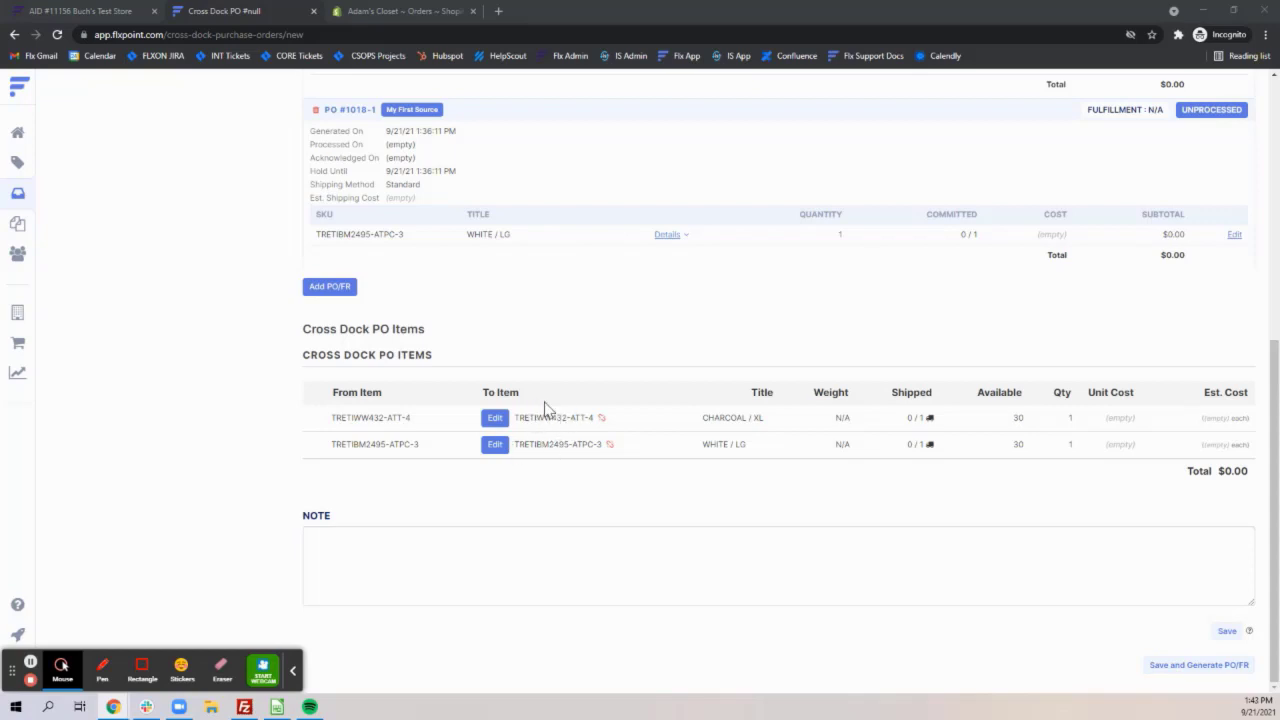
{"action": "scroll", "coordinate": [530, 425], "scroll_direction": "up", "scroll_amount": 3}
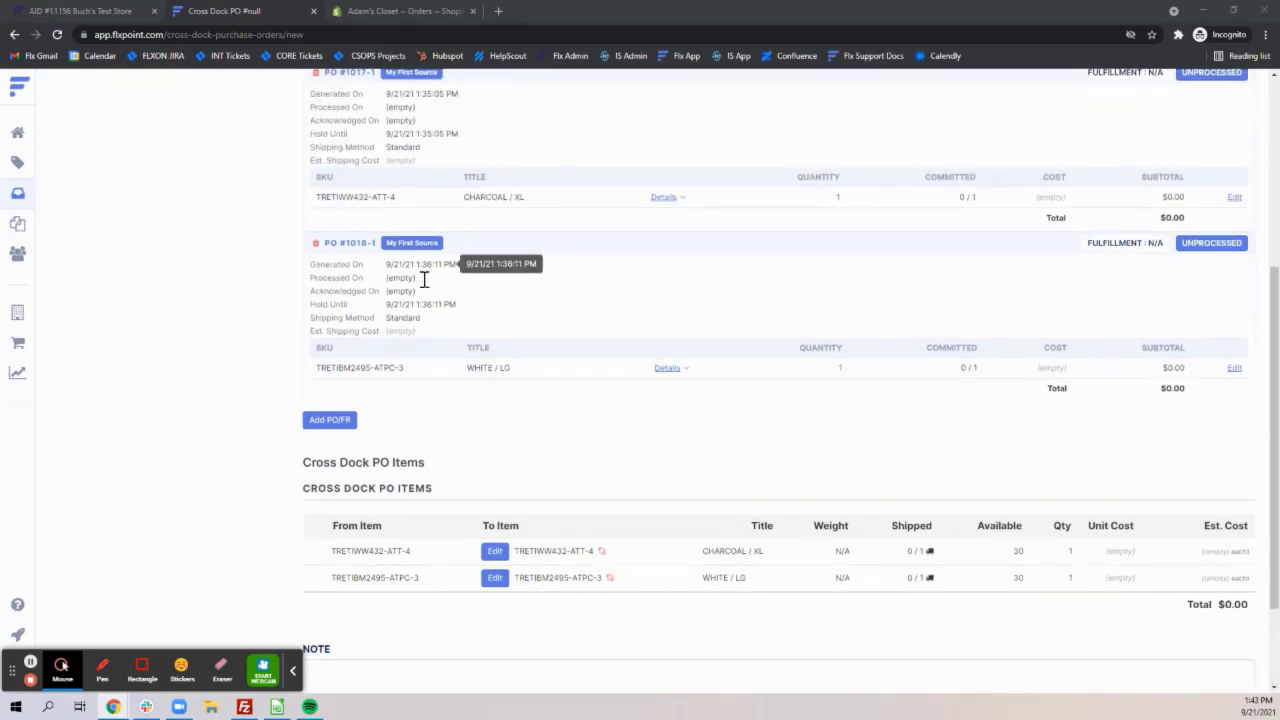
{"action": "scroll", "coordinate": [447, 378], "scroll_direction": "down", "scroll_amount": 3}
{"action": "scroll", "coordinate": [512, 260], "scroll_direction": "down", "scroll_amount": 1}
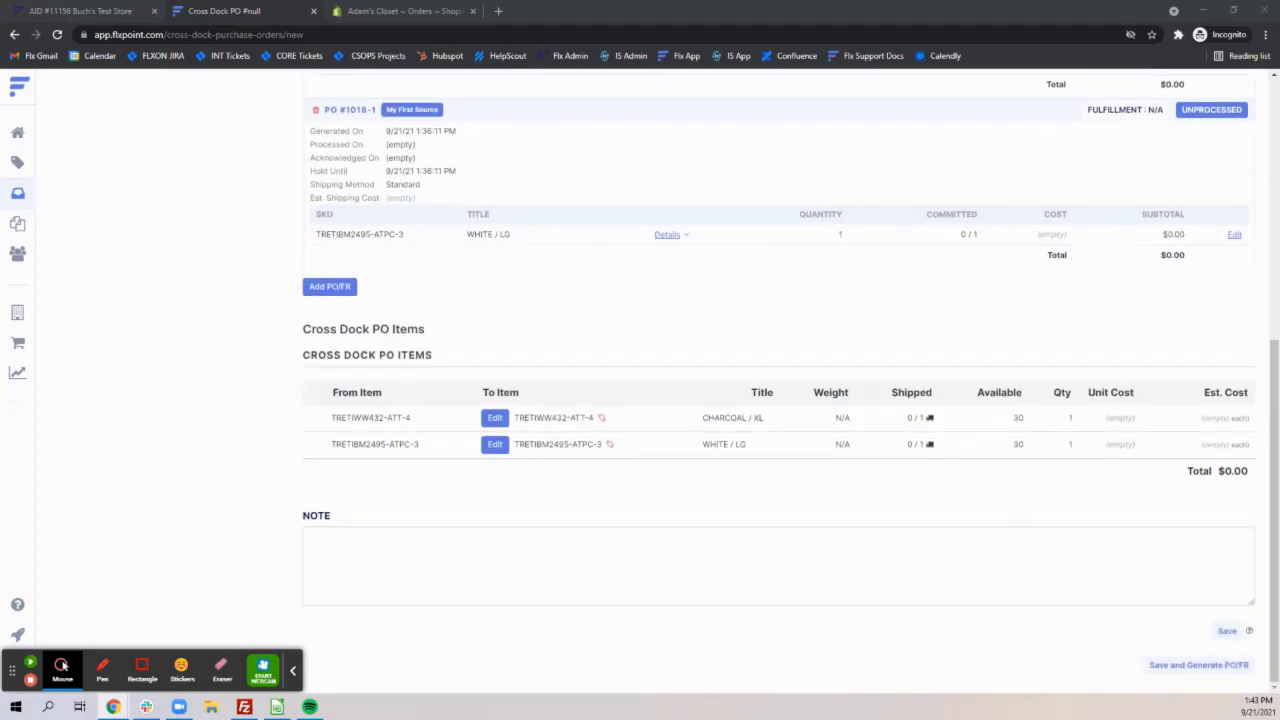
{"action": "left_click", "coordinate": [1197, 669]}
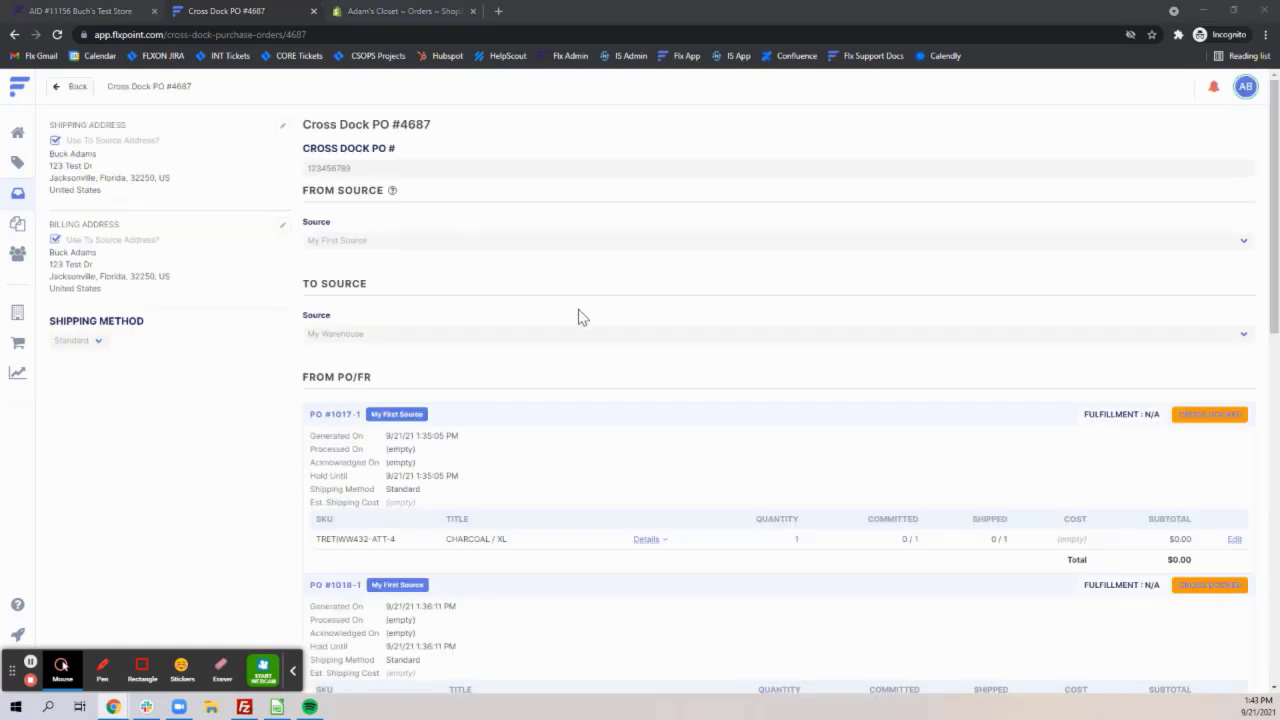
Examine the saved cross dock PO's heading and the statuses of its linked PO/FRs.
{"action": "left_click_drag", "start_coordinate": [302, 124], "coordinate": [429, 126]}
{"action": "left_click", "coordinate": [578, 140]}
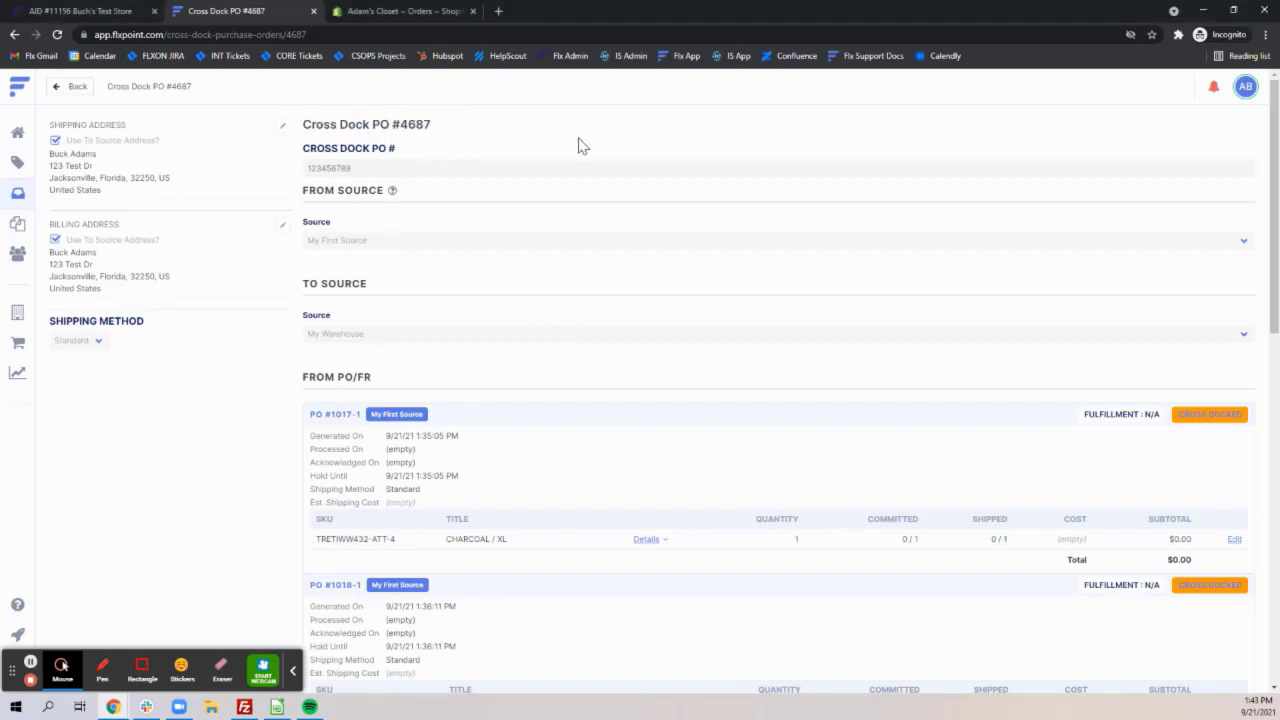
{"action": "scroll", "coordinate": [651, 371], "scroll_direction": "down", "scroll_amount": 3}
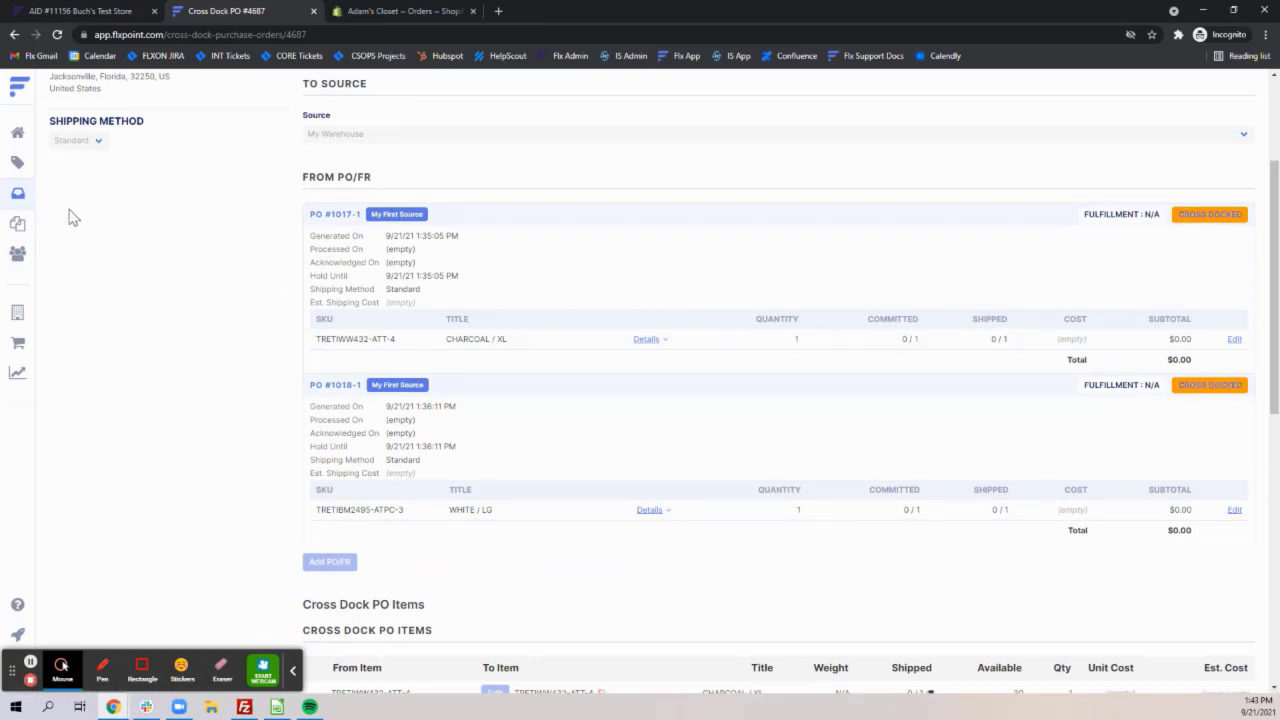
{"action": "scroll", "coordinate": [110, 220], "scroll_direction": "up", "scroll_amount": 3}
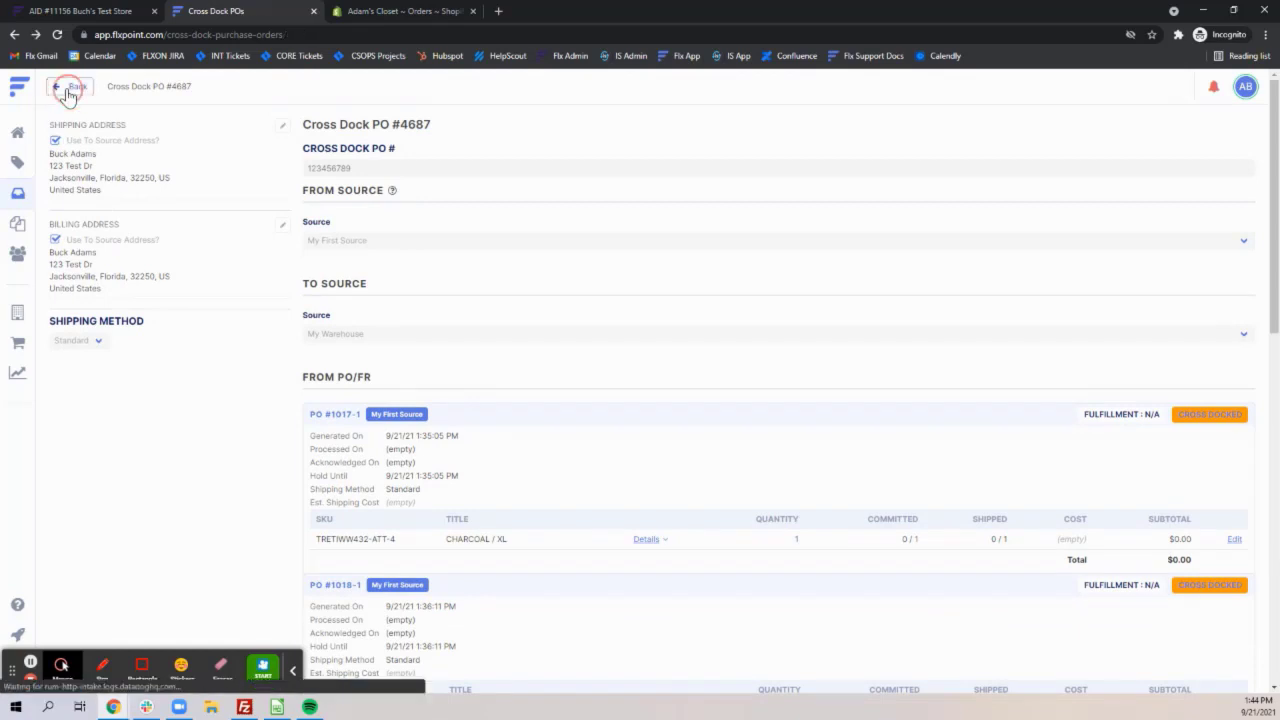
Open the order behind the linked CHARCOAL / XL PO/FR and examine its purchase order and fulfillment request status.
{"action": "left_click", "coordinate": [72, 87]}
{"action": "left_click", "coordinate": [90, 88]}
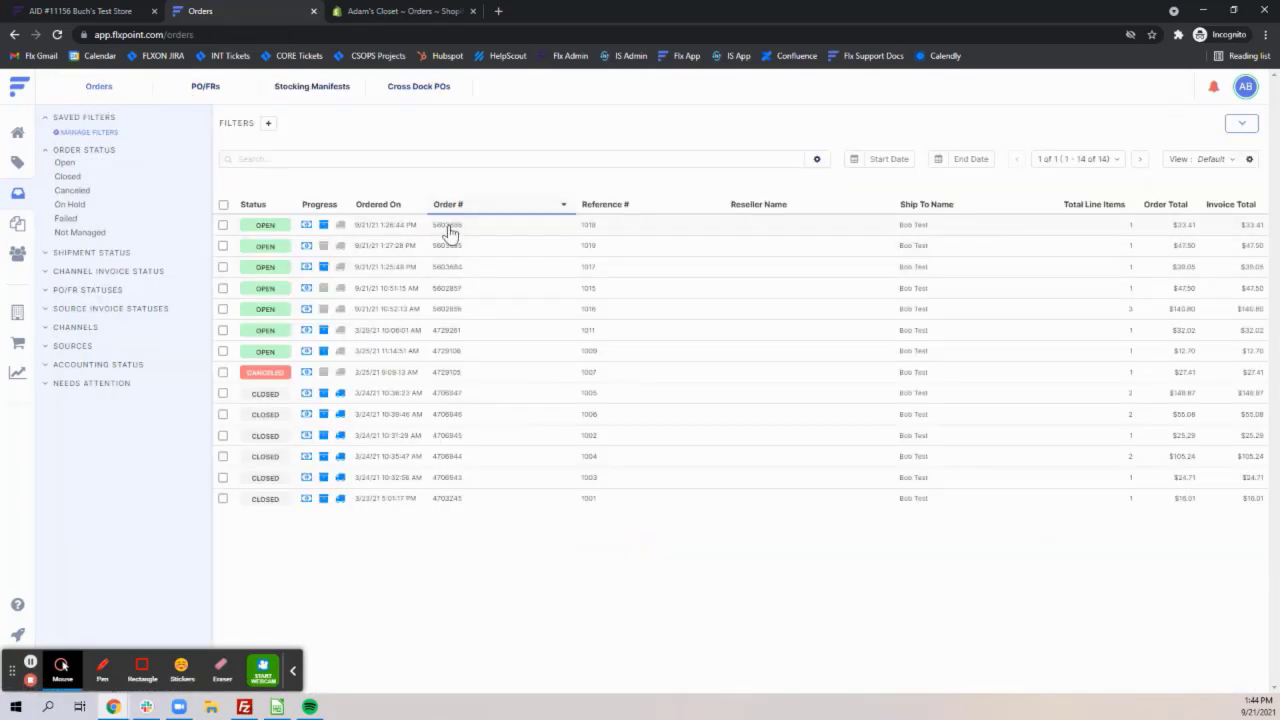
{"action": "left_click", "coordinate": [445, 272]}
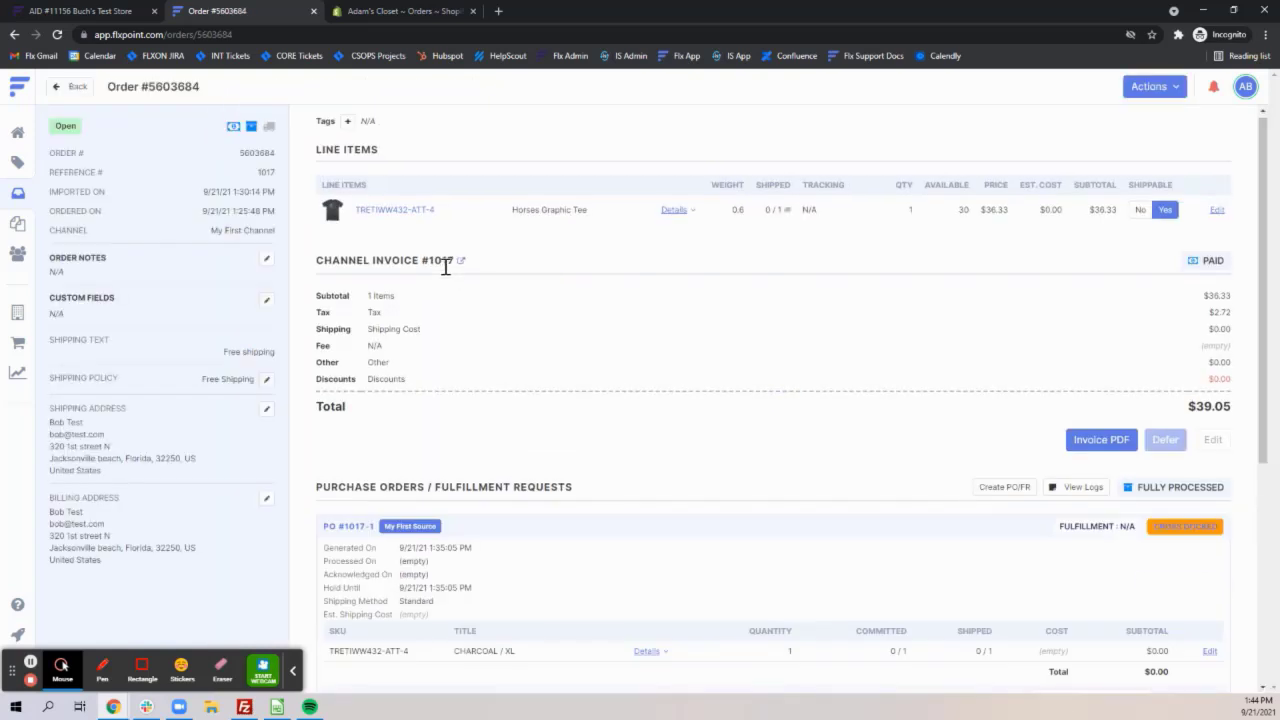
{"action": "scroll", "coordinate": [440, 290], "scroll_direction": "down", "scroll_amount": 2}
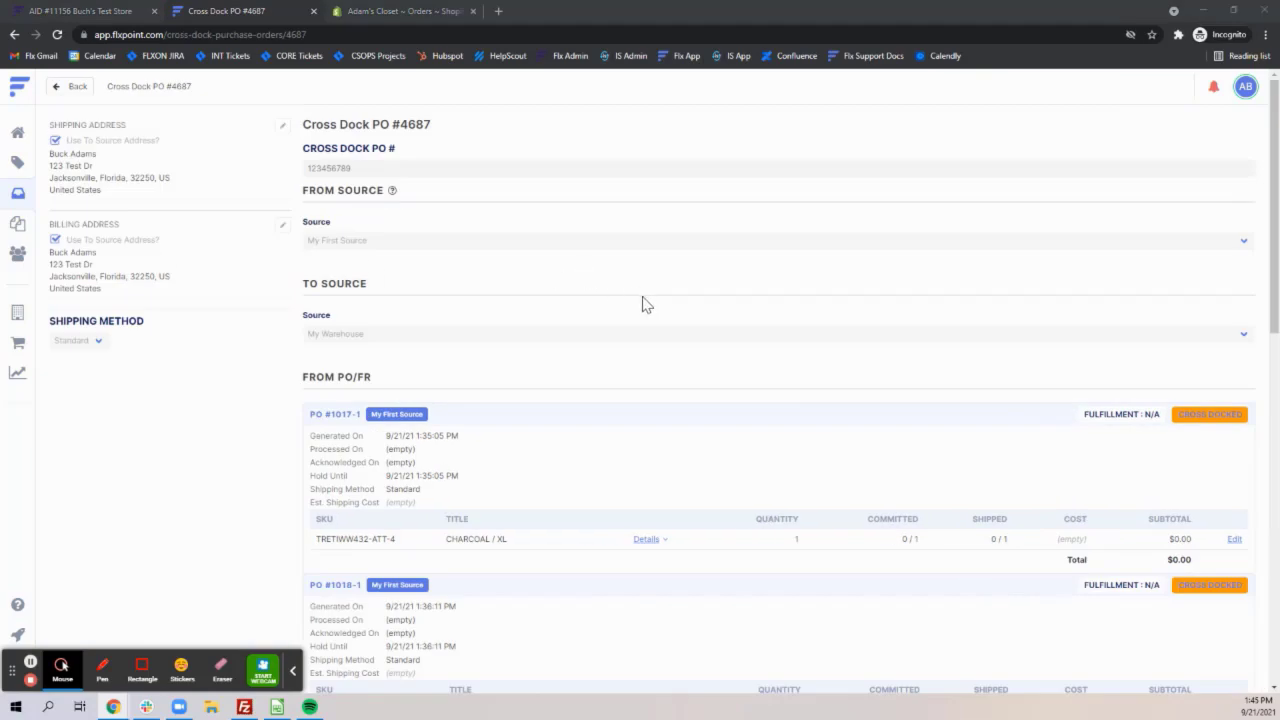
Process the unprocessed PO/FR generated for the cross dock PO and check its status and linked PO/FRs.
{"action": "scroll", "coordinate": [557, 199], "scroll_direction": "down", "scroll_amount": 15}
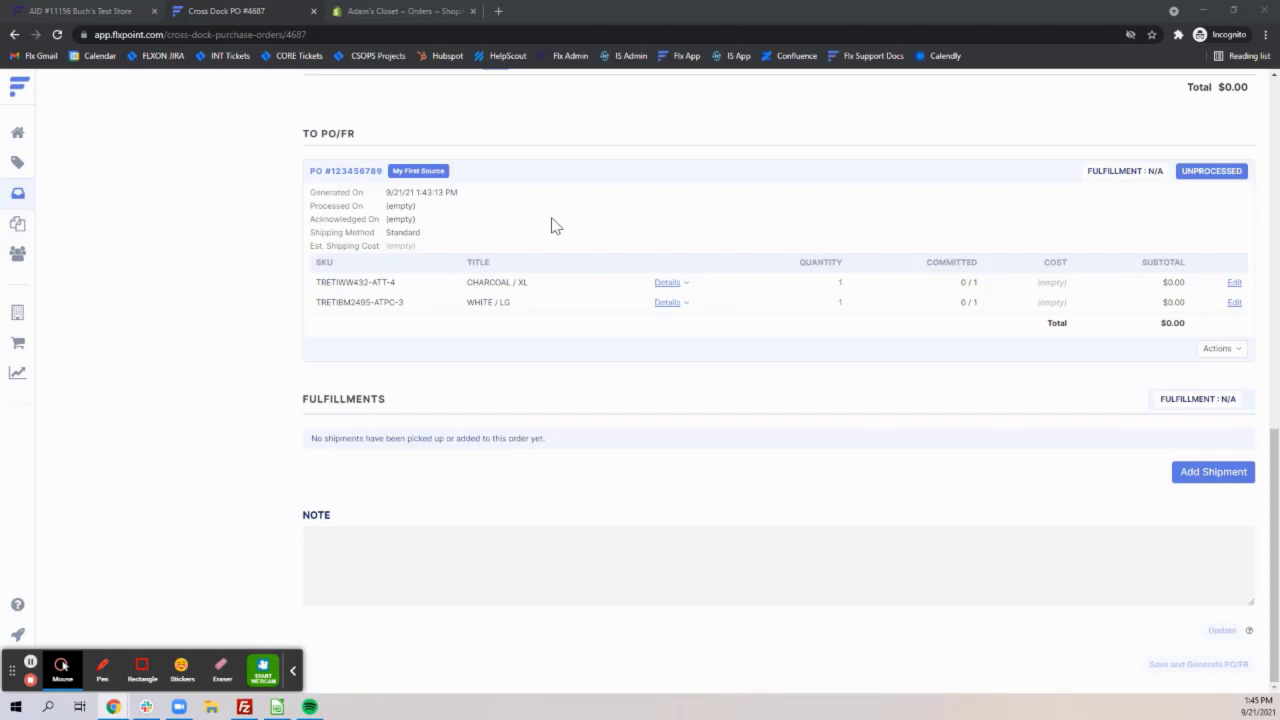
{"action": "left_click", "coordinate": [1218, 352]}
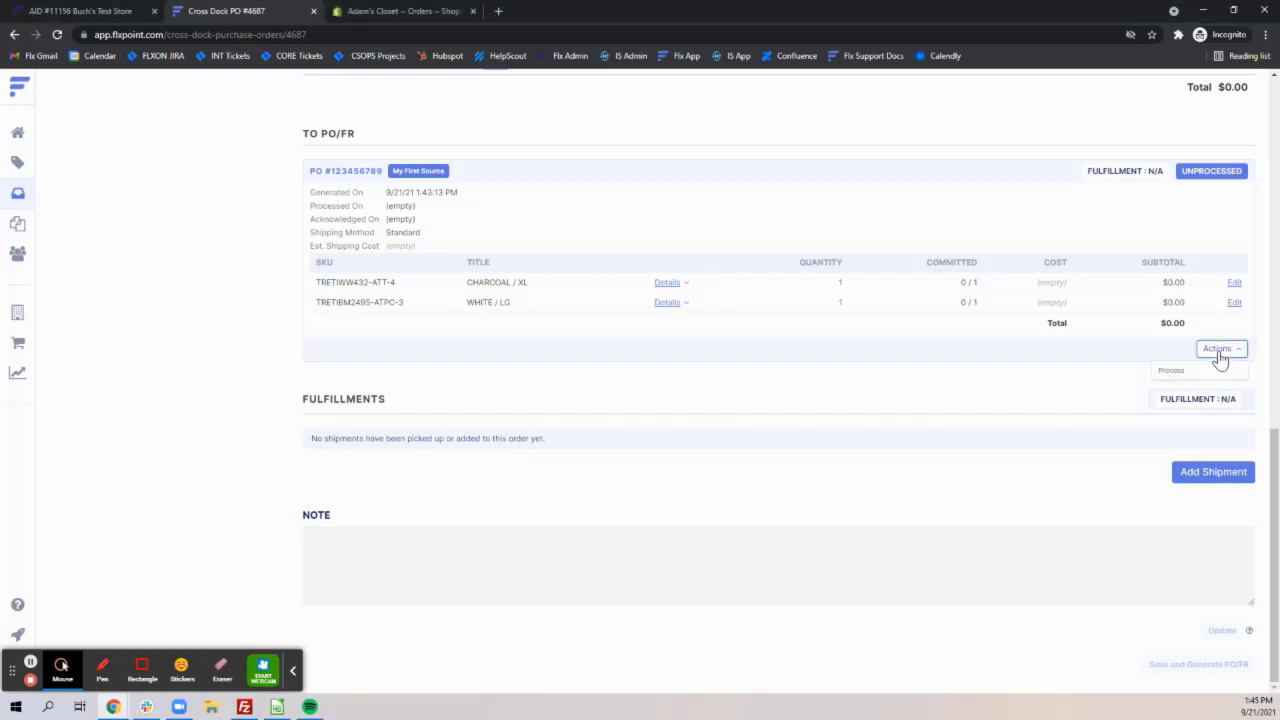
{"action": "left_click", "coordinate": [966, 420]}
{"action": "scroll", "coordinate": [967, 424], "scroll_direction": "up", "scroll_amount": 4}
{"action": "scroll", "coordinate": [1064, 487], "scroll_direction": "down", "scroll_amount": 4}
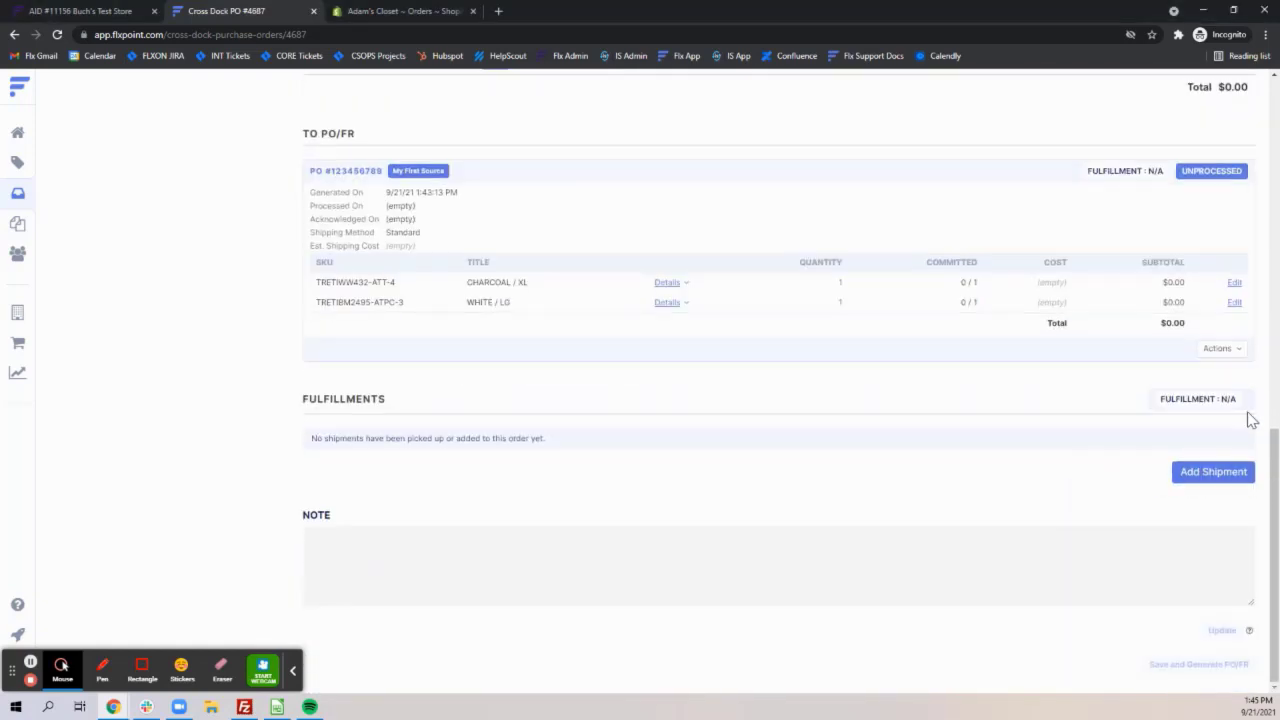
{"action": "left_click", "coordinate": [1220, 349]}
{"action": "left_click", "coordinate": [1205, 373]}
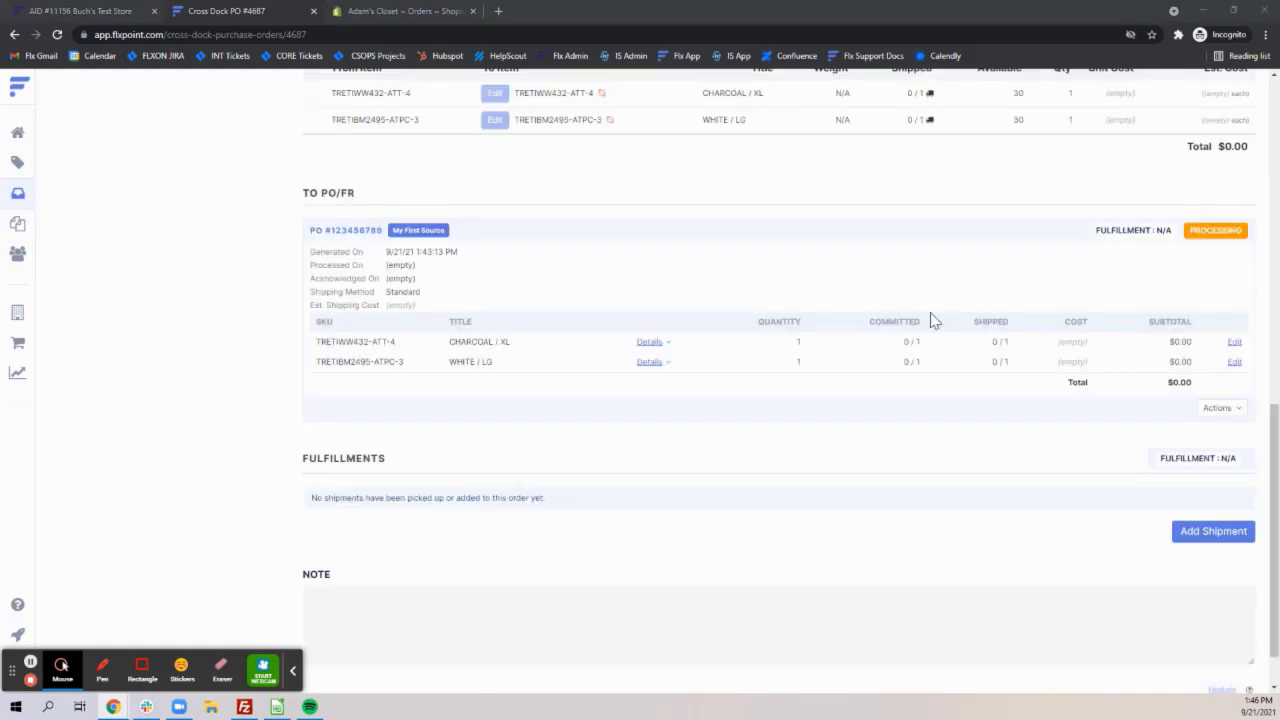
{"action": "left_click", "coordinate": [1188, 236]}
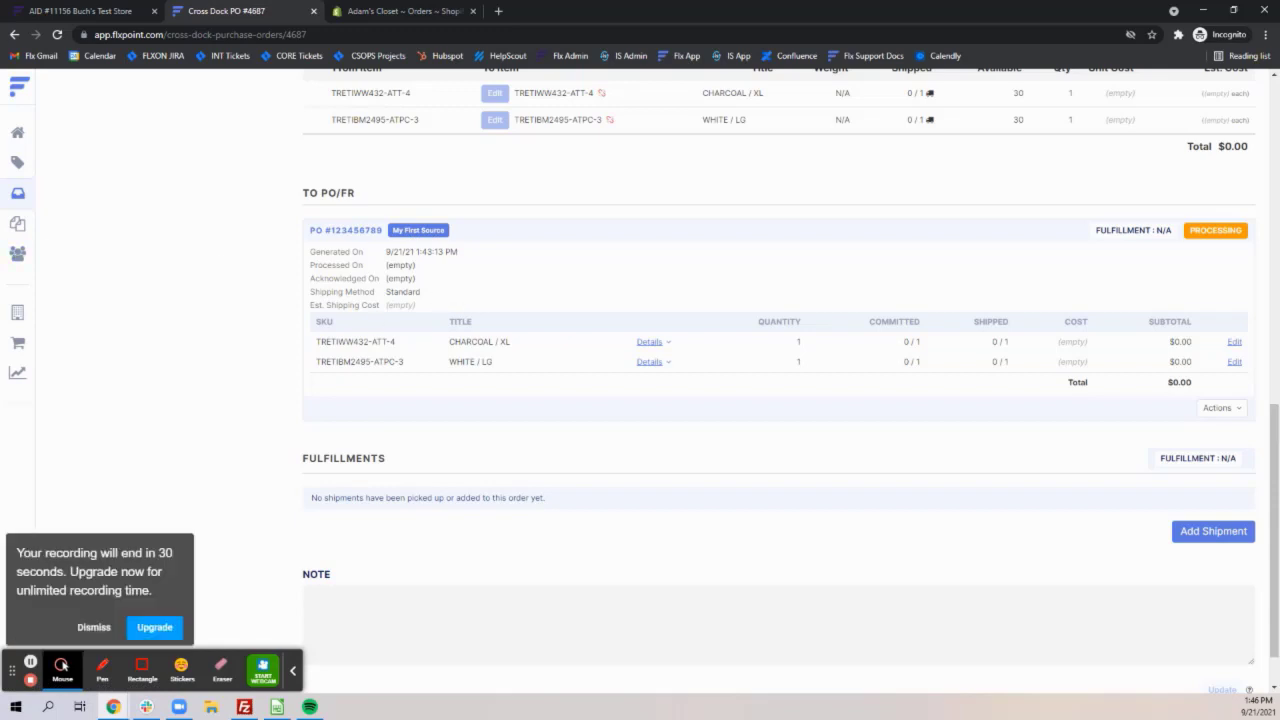
{"action": "scroll", "coordinate": [603, 370], "scroll_direction": "up", "scroll_amount": 5}
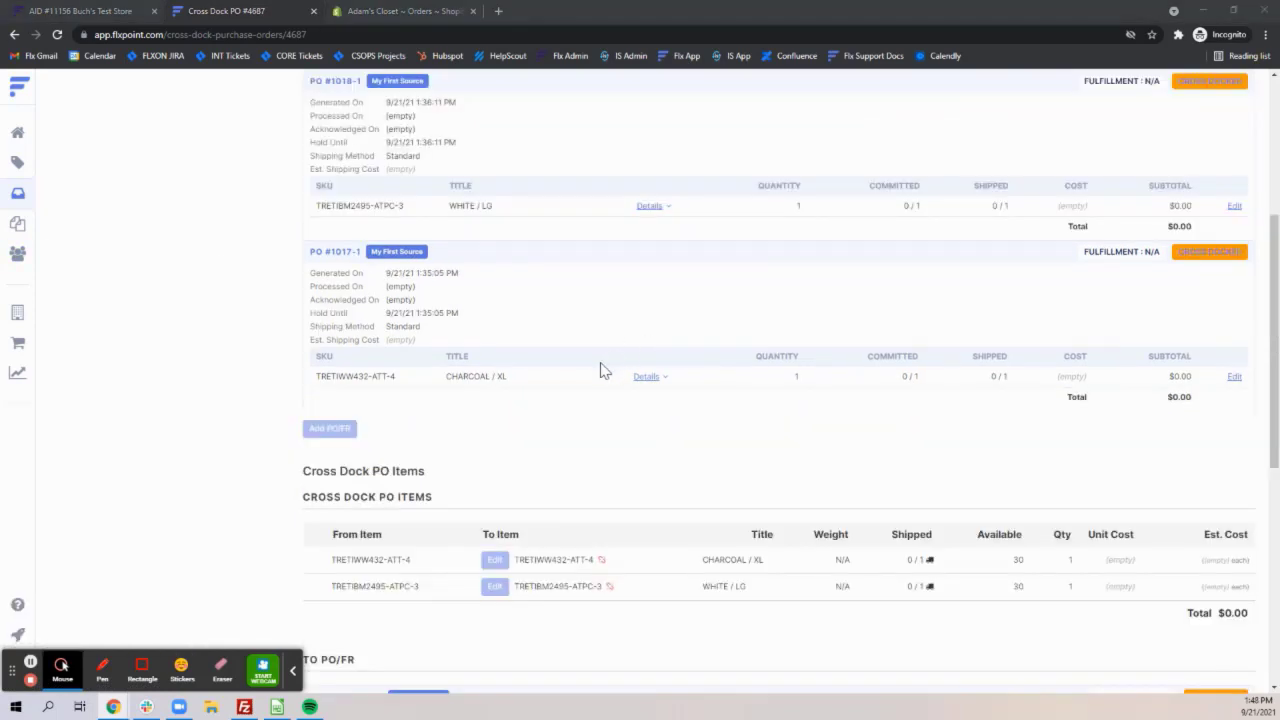